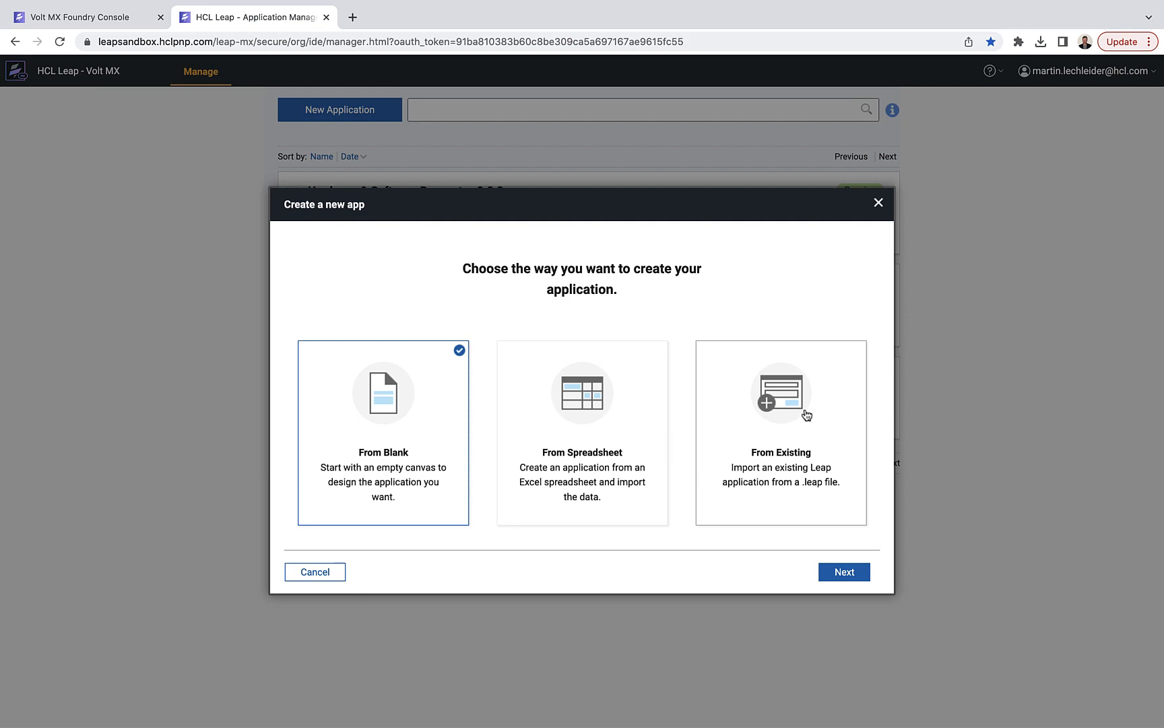
# Start a new application from an existing Leap file and choose DealTrackingv932.leap from the Desktop
pyautogui.click(807, 417)
pyautogui.click(844, 572)
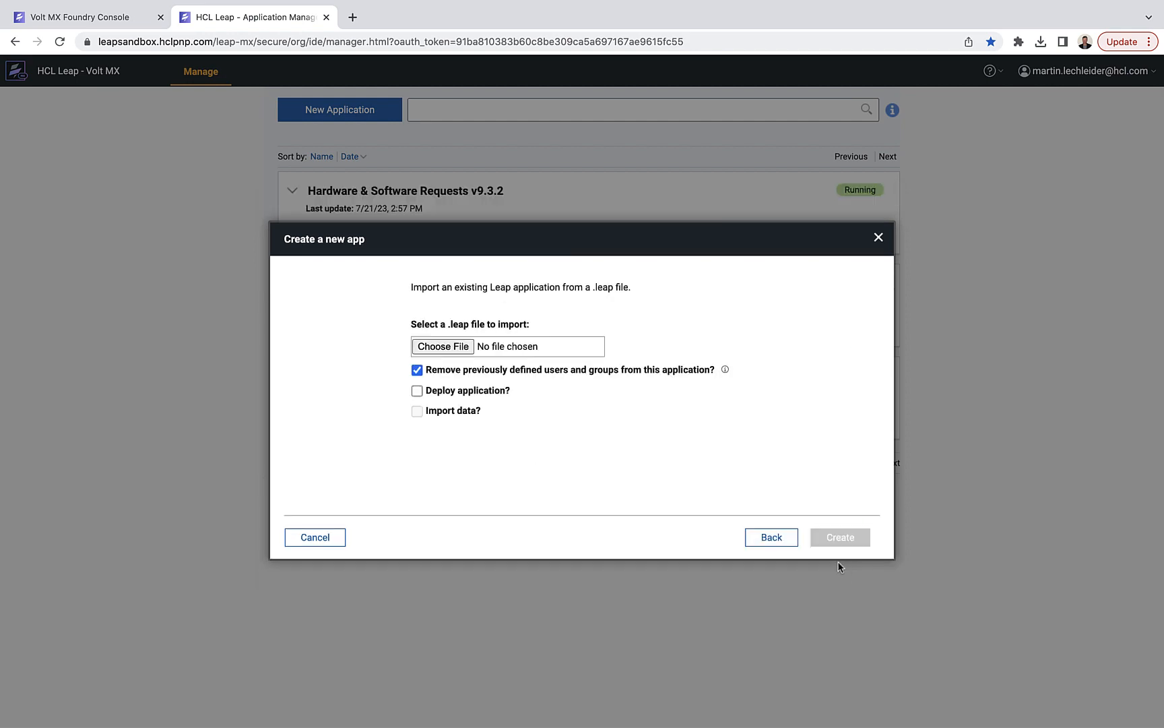
pyautogui.click(429, 348)
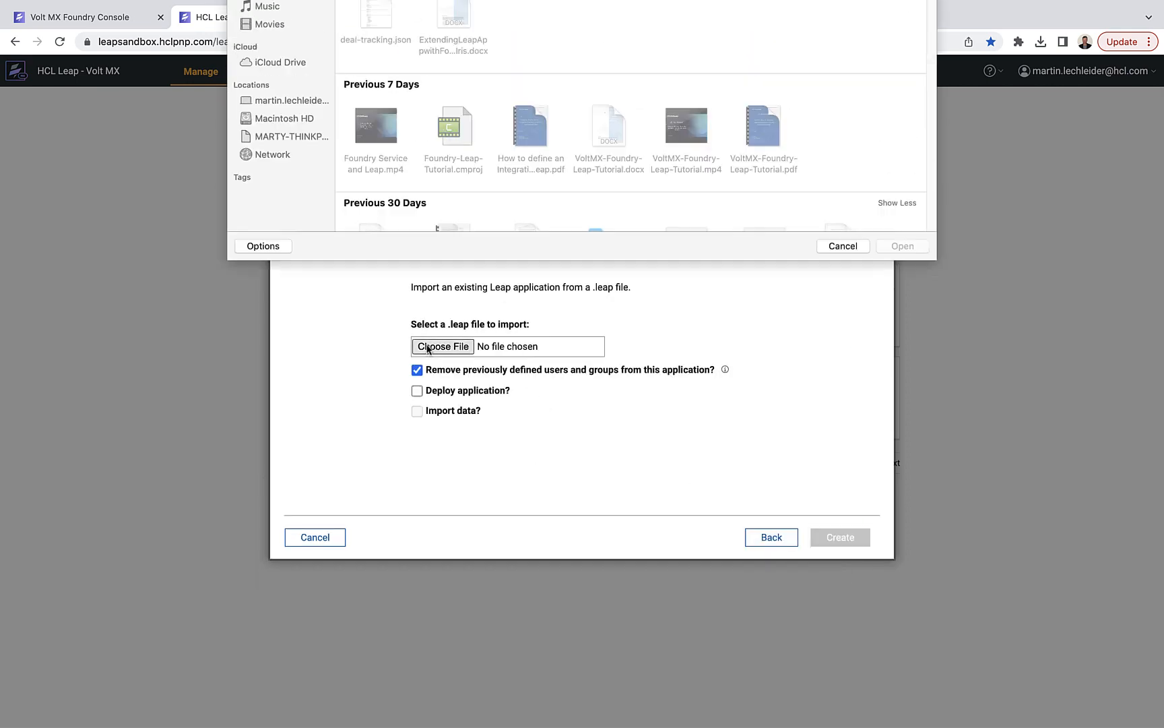
pyautogui.click(288, 91)
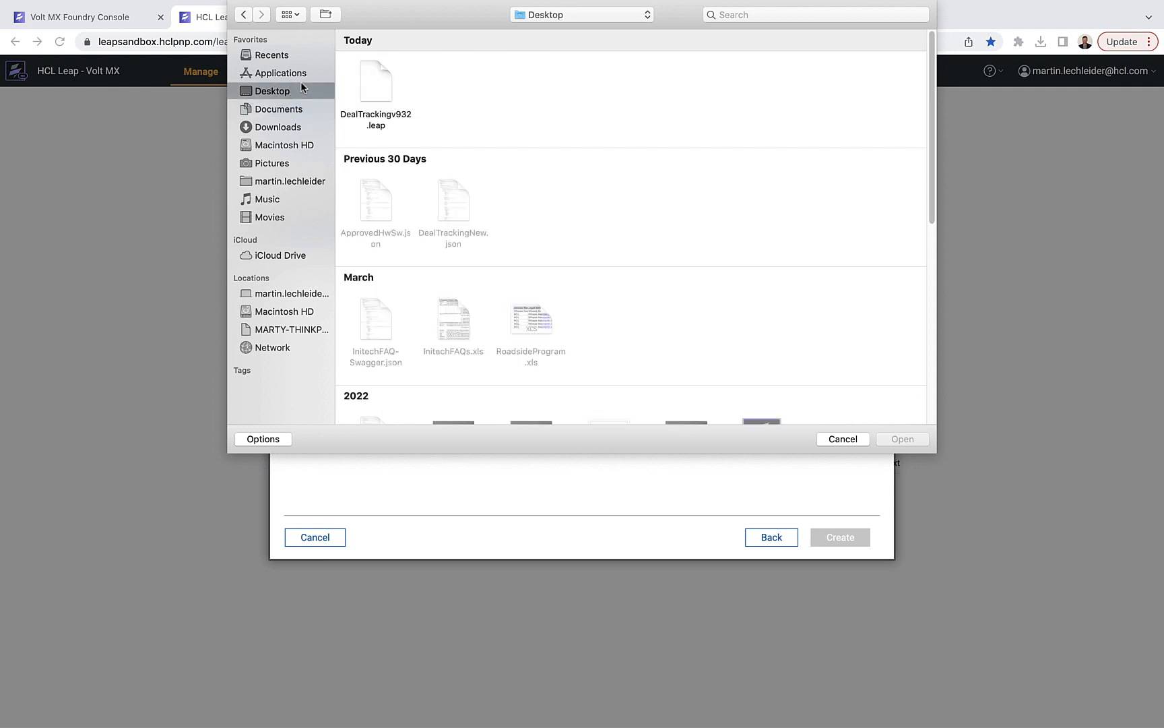
pyautogui.click(381, 85)
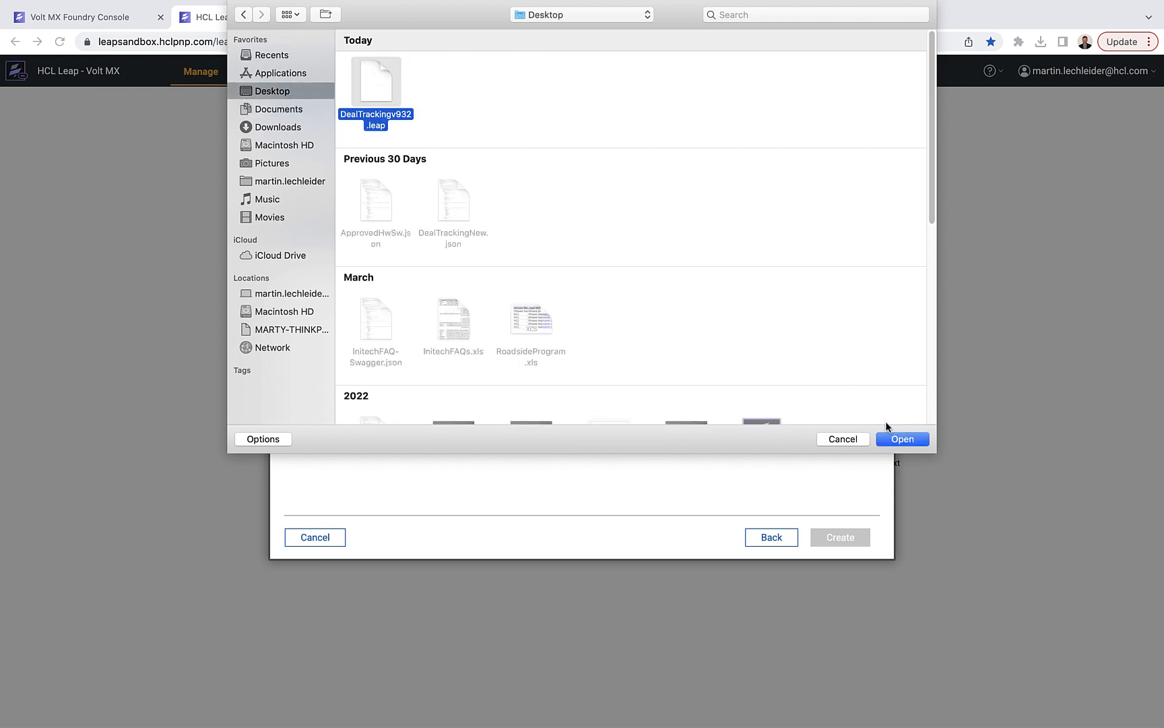
pyautogui.click(893, 442)
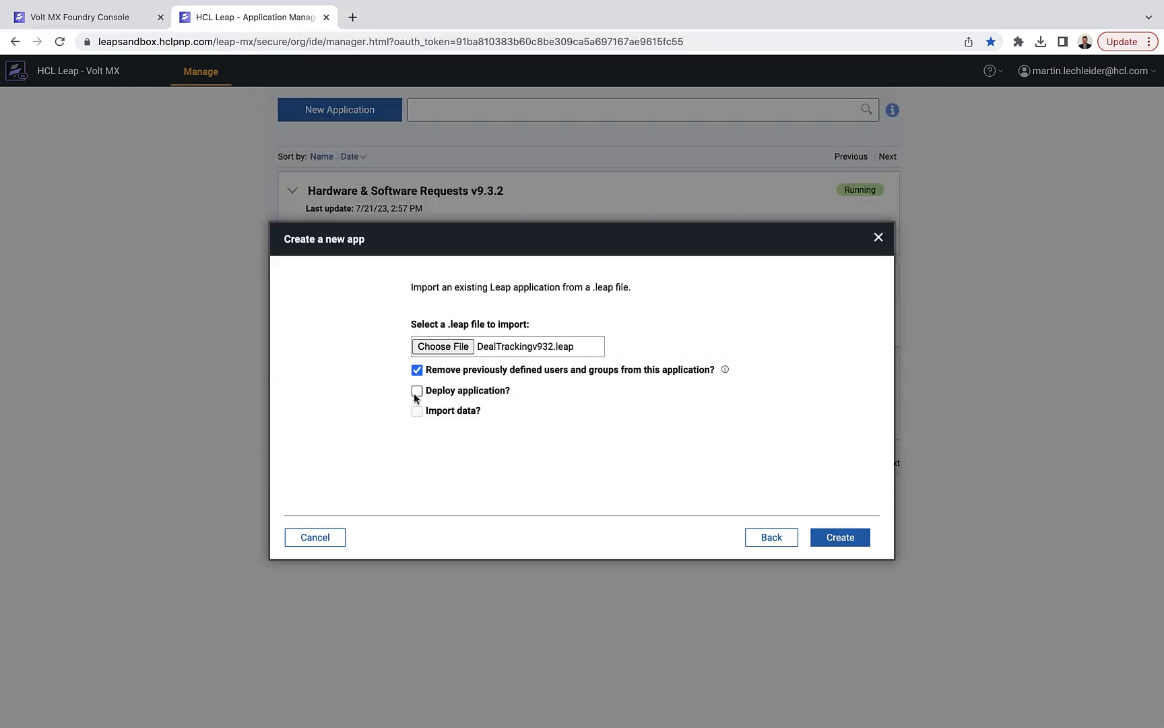
# Enable application deployment and data import, create the application, and dismiss the success dialog
pyautogui.click(417, 391)
pyautogui.click(417, 411)
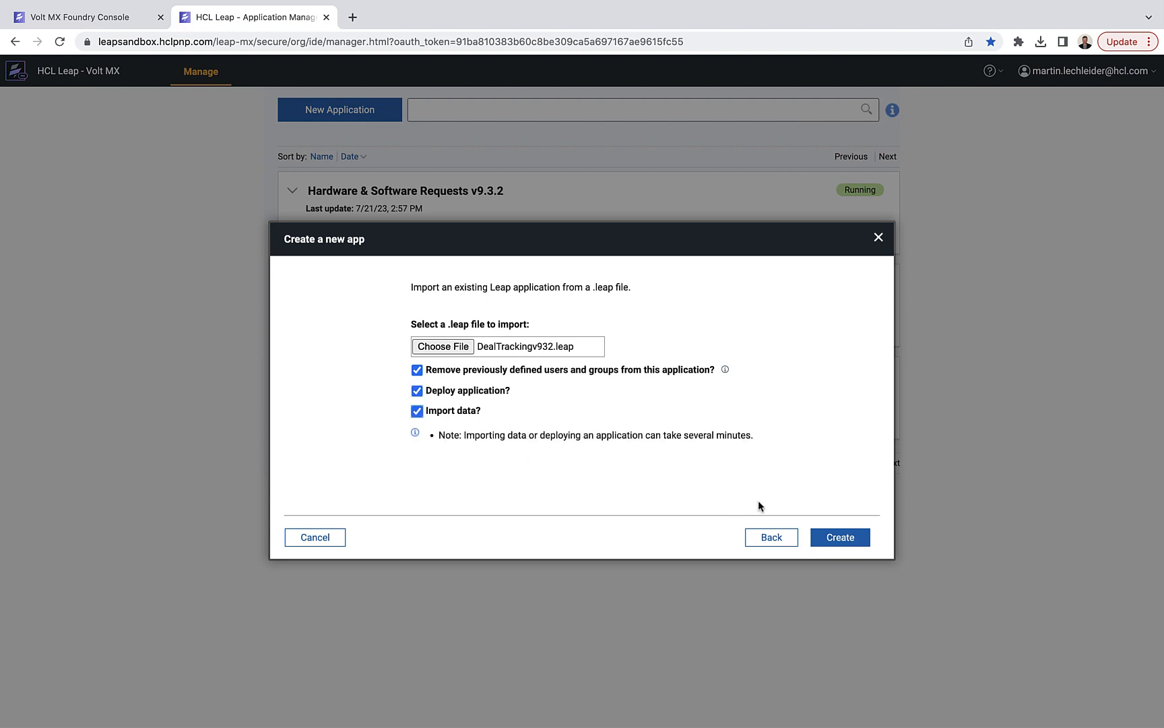
pyautogui.click(822, 538)
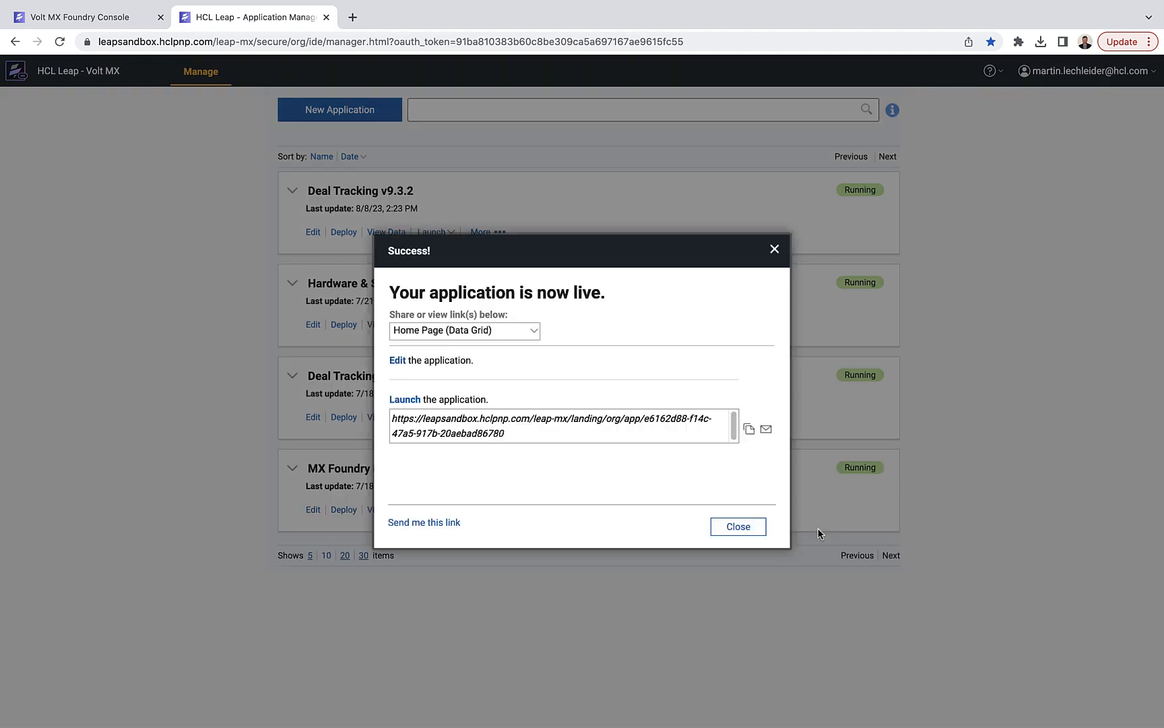
pyautogui.click(757, 530)
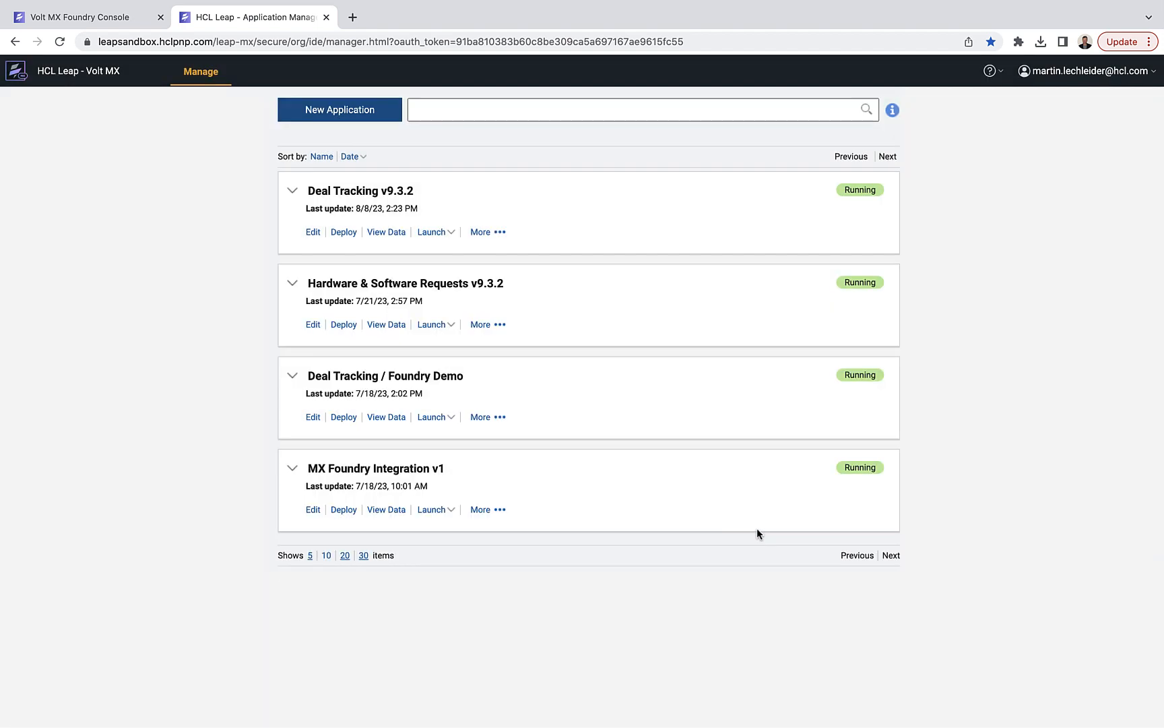
# Expand the details of the Deal Tracking v9.3.2 application and copy its application ID
pyautogui.click(294, 194)
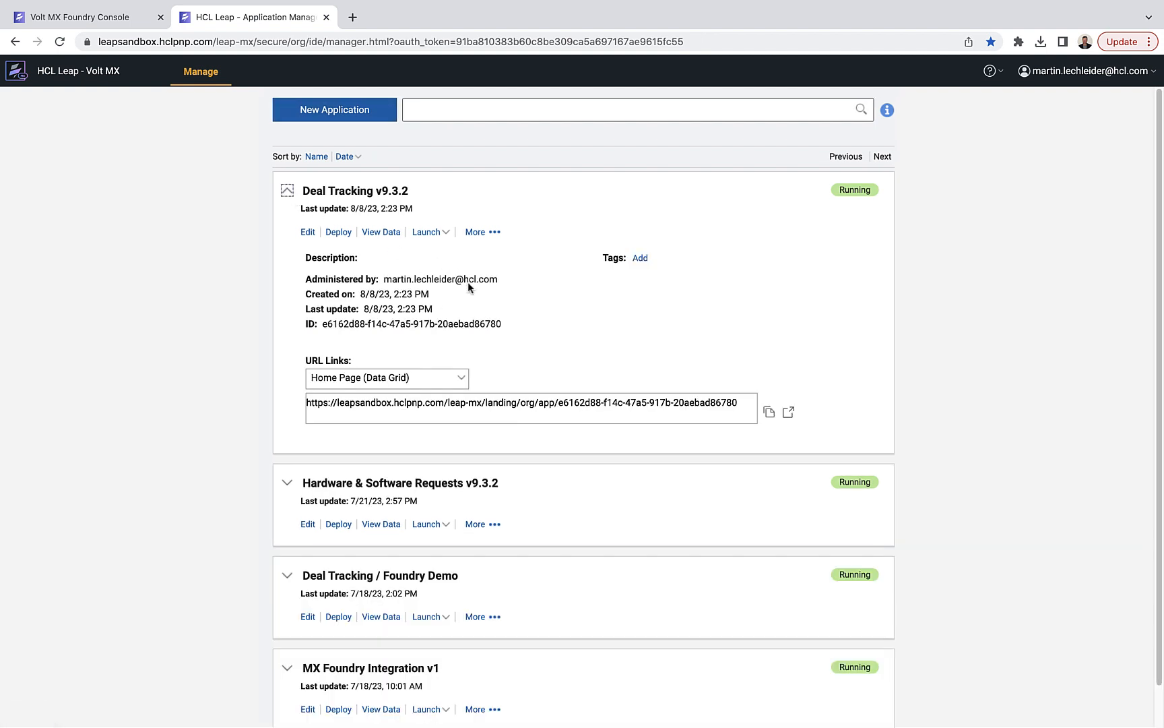
pyautogui.moveTo(499, 324); pyautogui.dragTo(321, 326)
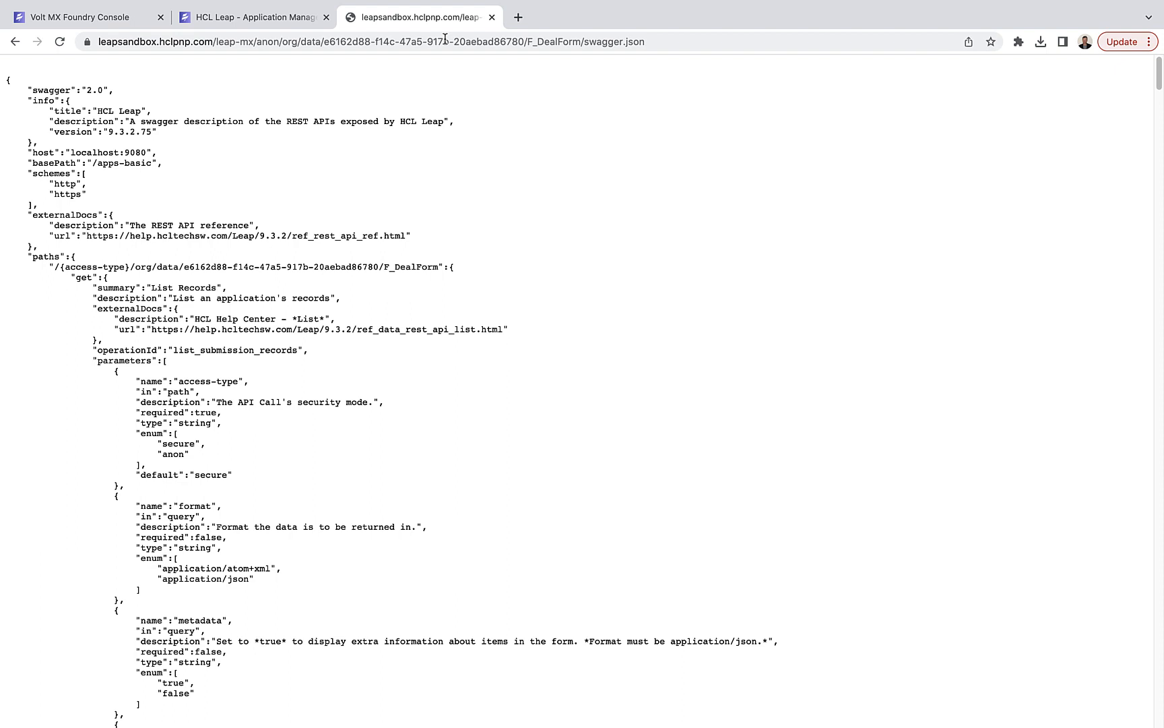
# Save the F_DealForm swagger.json page to Downloads as DealTrackingApp.json, and close that page
pyautogui.moveTo(3, 4)
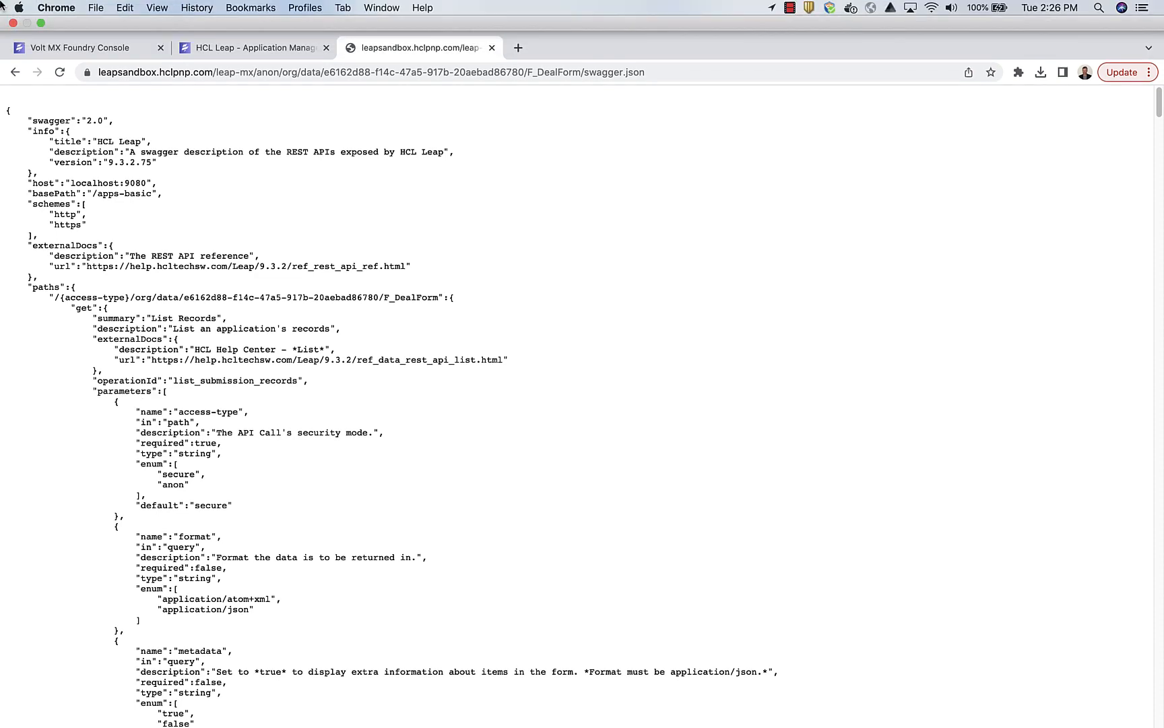
pyautogui.click(94, 8)
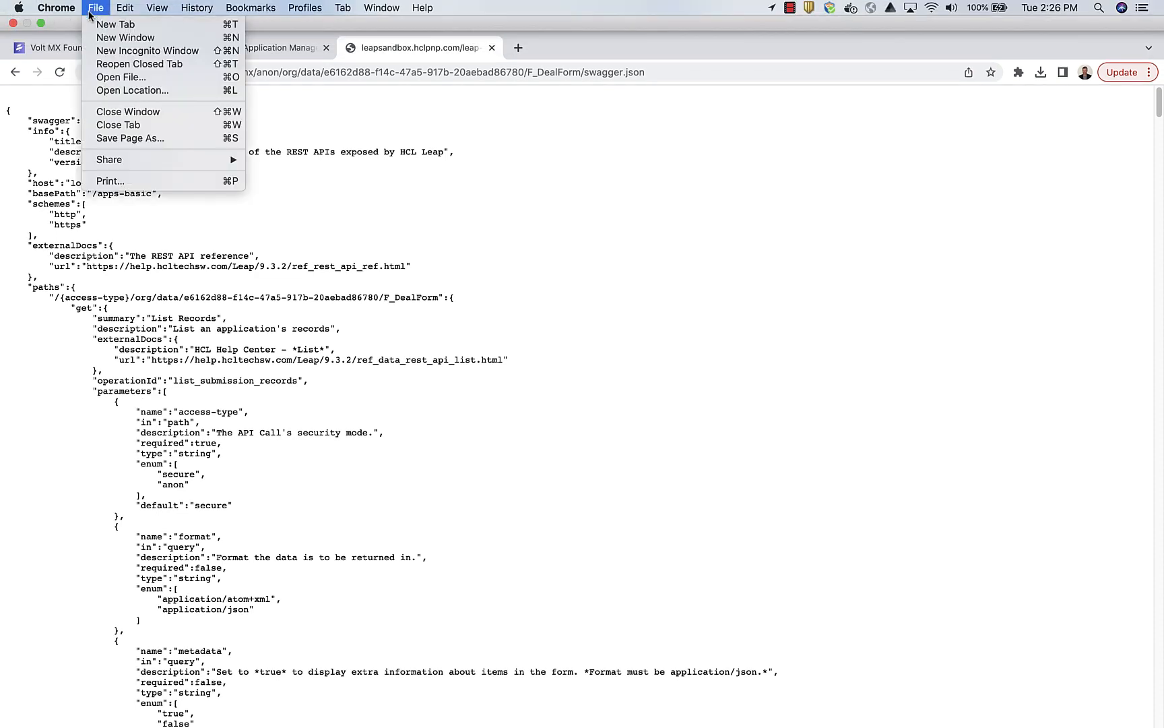
pyautogui.click(223, 138)
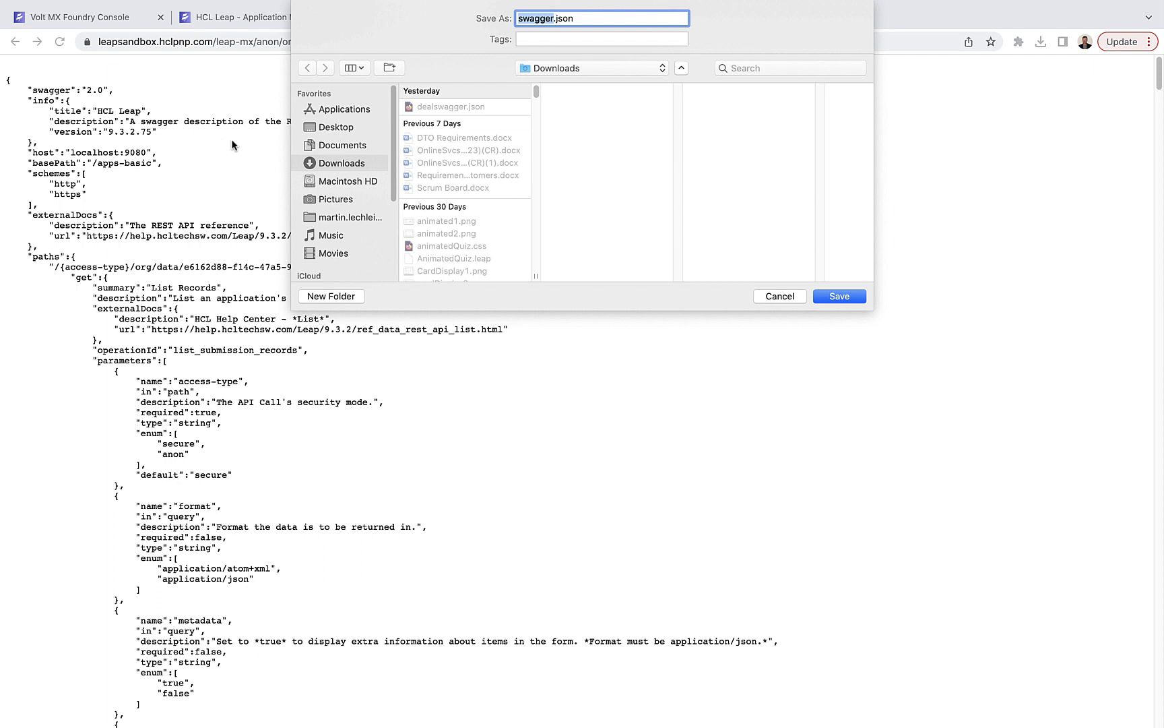
pyautogui.write('DealTrackingApp')
pyautogui.click(842, 295)
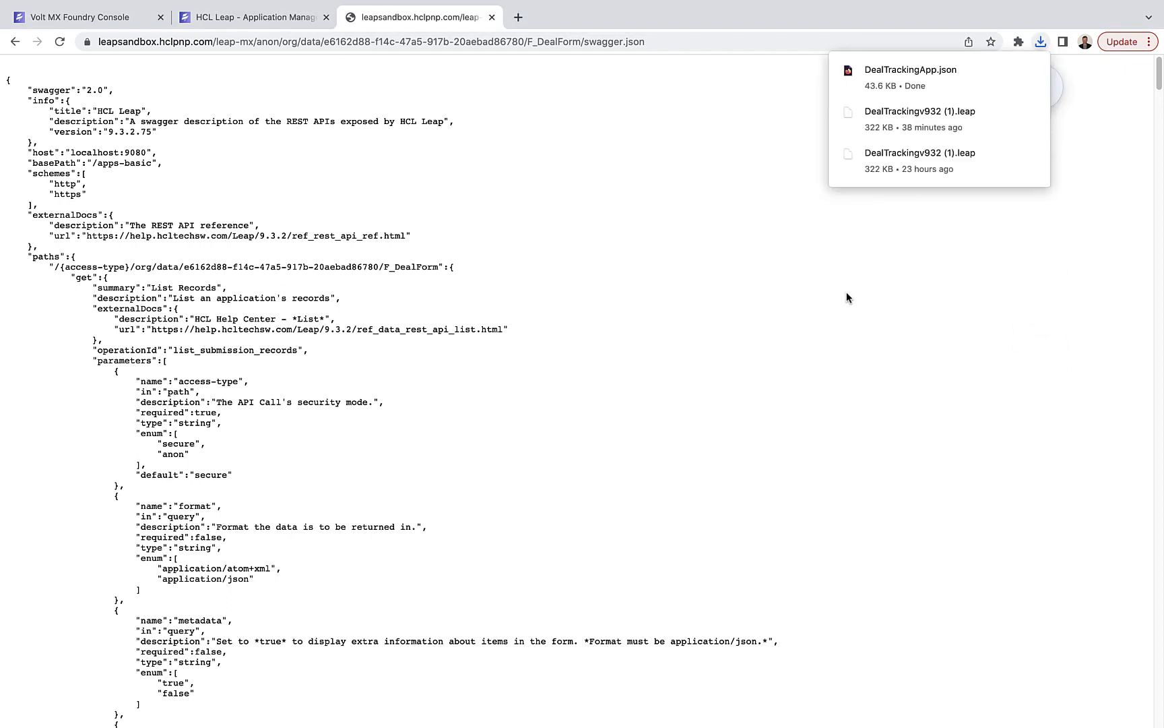
pyautogui.press('super+w')
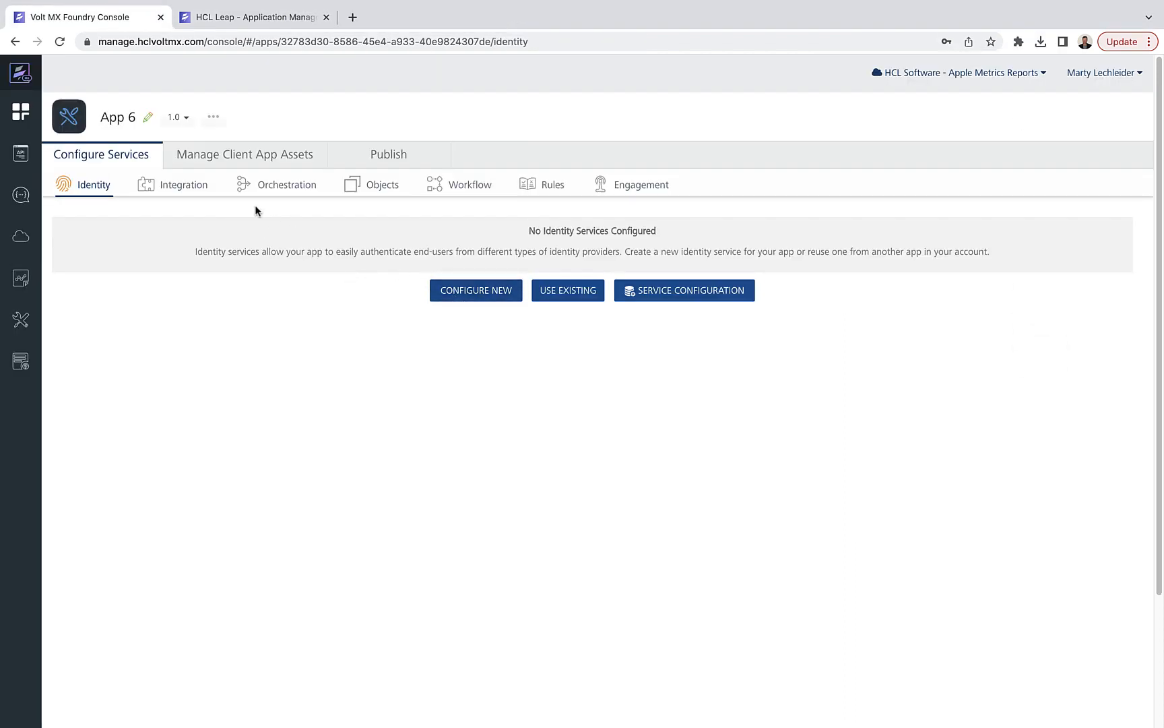
# In the Volt MX Foundry console, rename the app App 6 to DealTracking
pyautogui.click(109, 117)
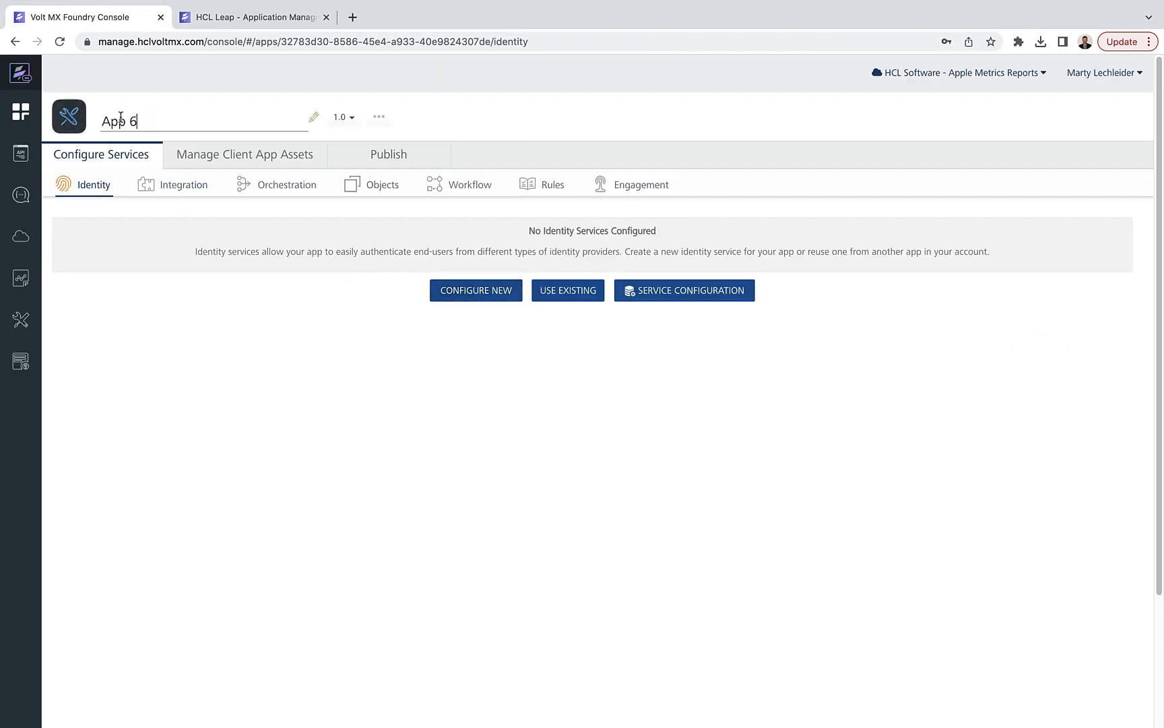
pyautogui.tripleClick(114, 120)
pyautogui.write('DealTracking')
# Configure a new integration service named LeapApp with the service type OpenAPI (Swagger)
pyautogui.click(174, 188)
pyautogui.click(638, 291)
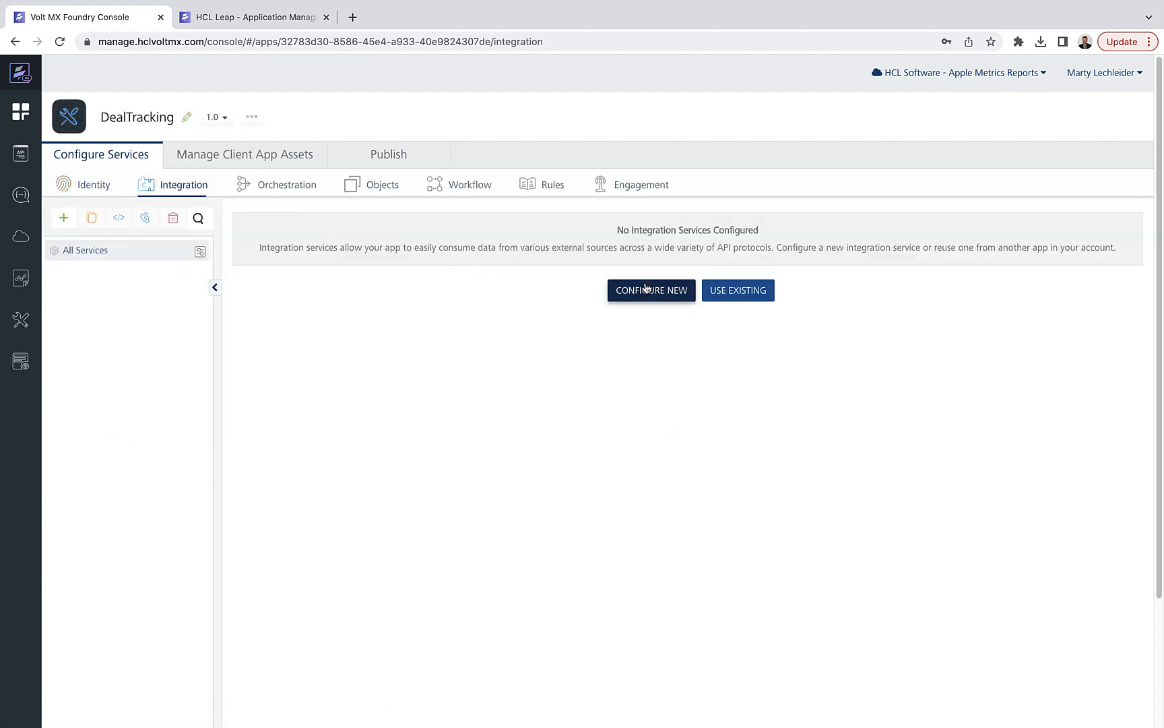
pyautogui.doubleClick(533, 289)
pyautogui.press('BackSpace')
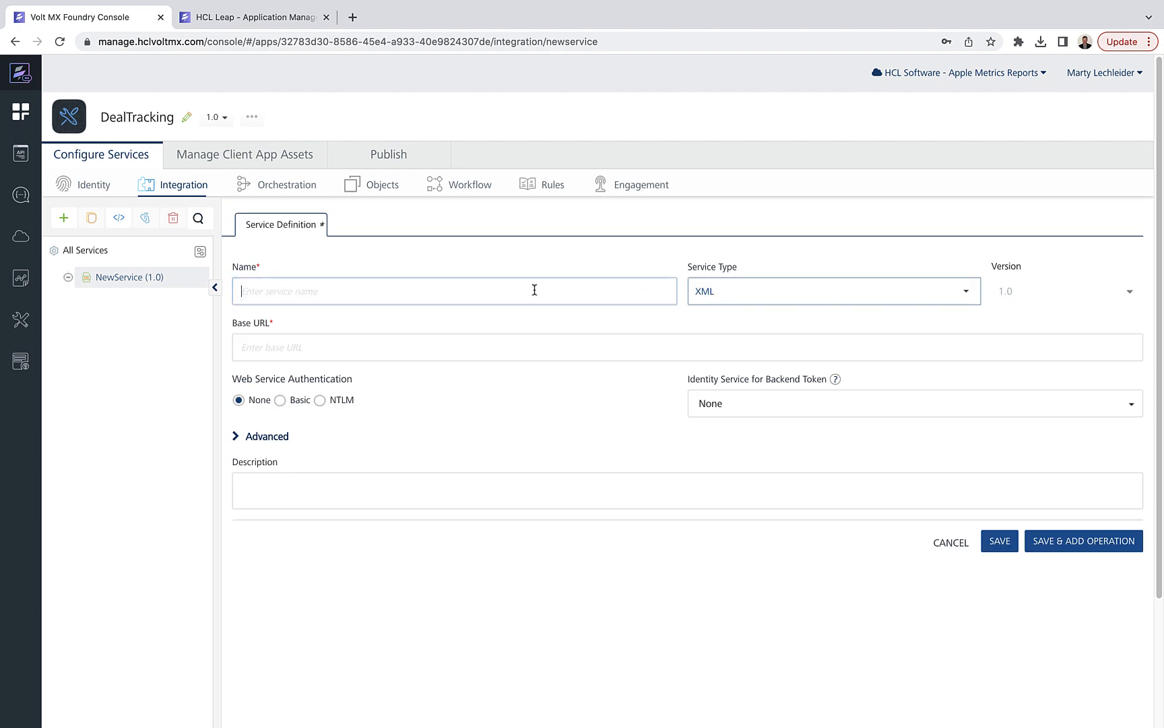
pyautogui.write('Leap')
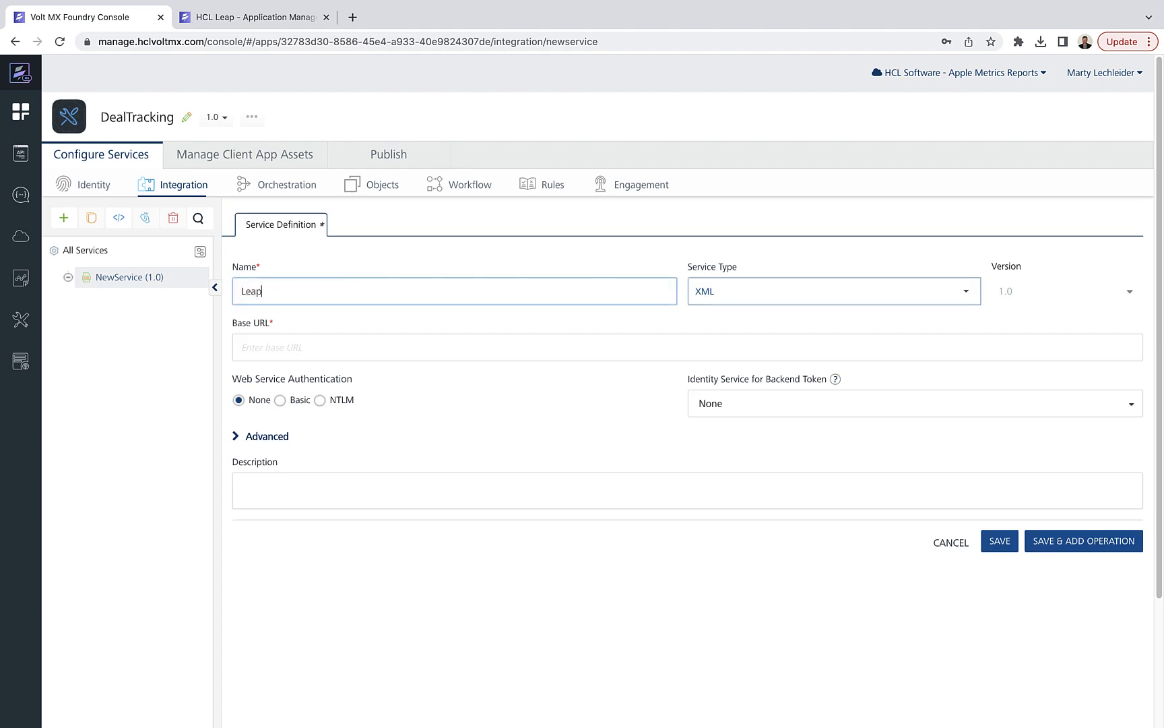
pyautogui.write('App')
pyautogui.click(863, 291)
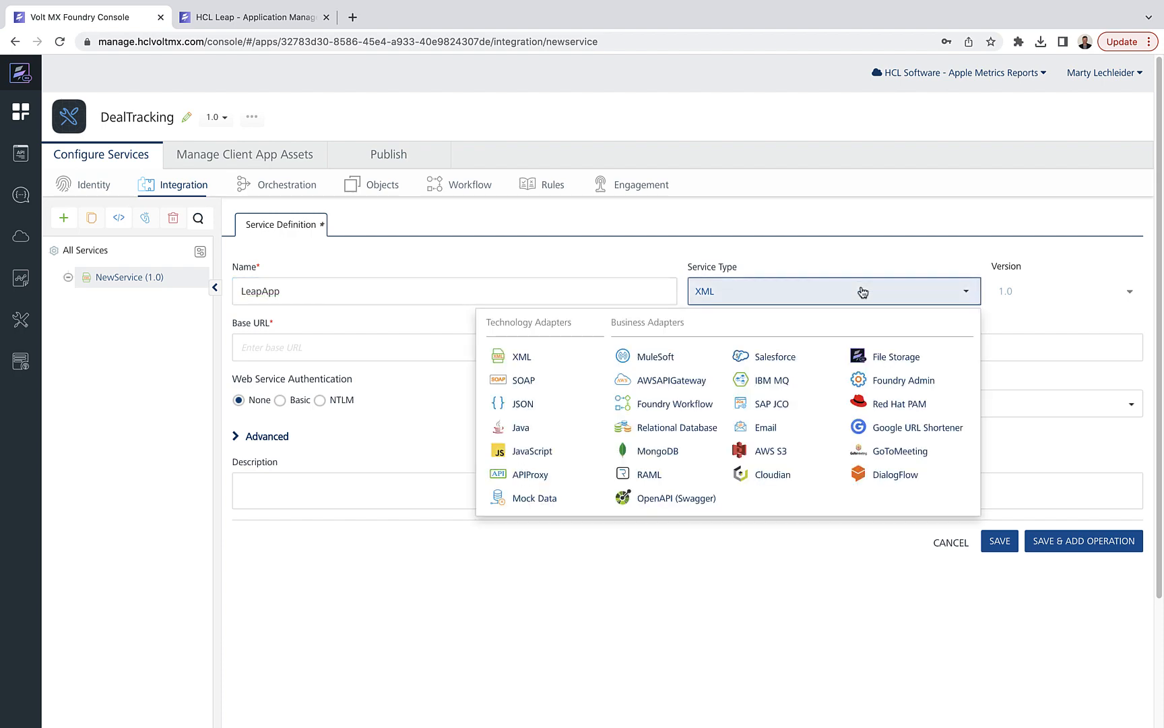
pyautogui.click(692, 507)
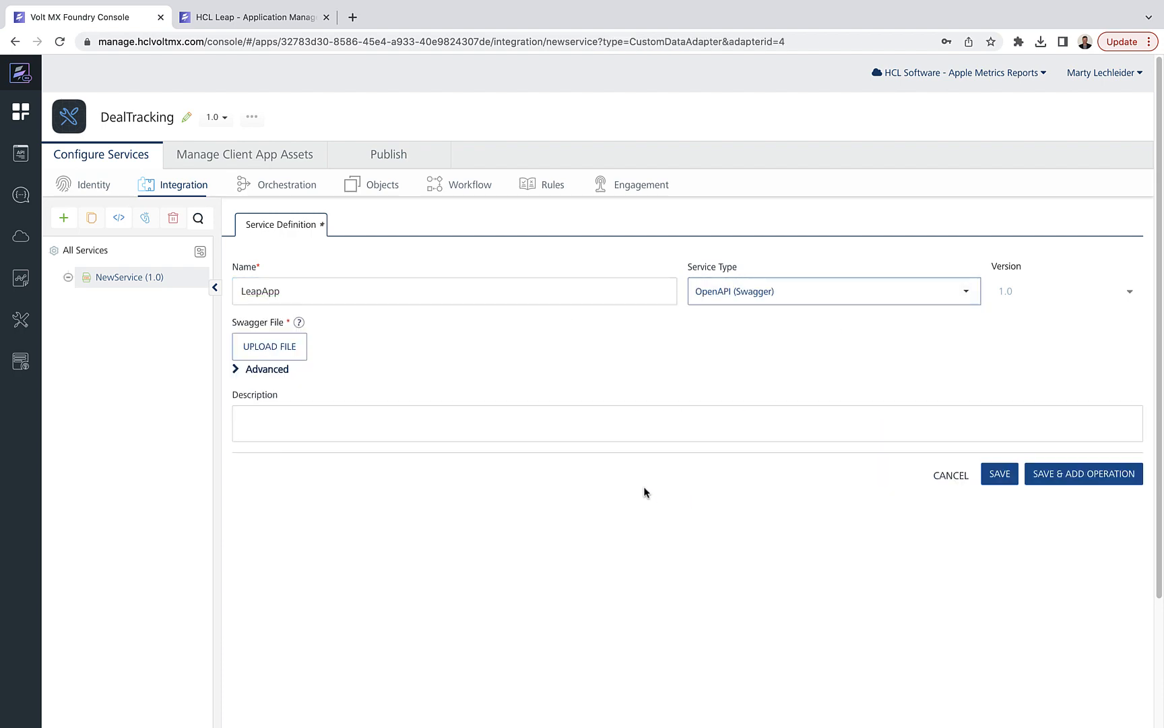
# Upload DealTrackingApp.json from Downloads as the service's Swagger file
pyautogui.click(286, 349)
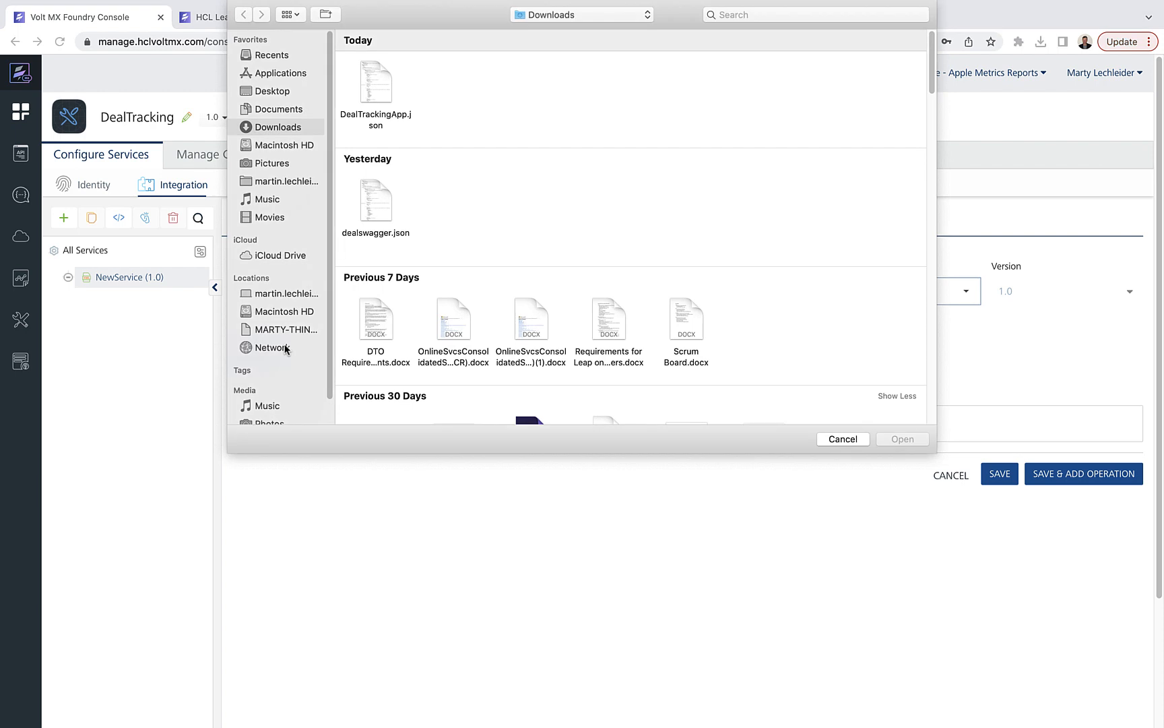
pyautogui.click(378, 94)
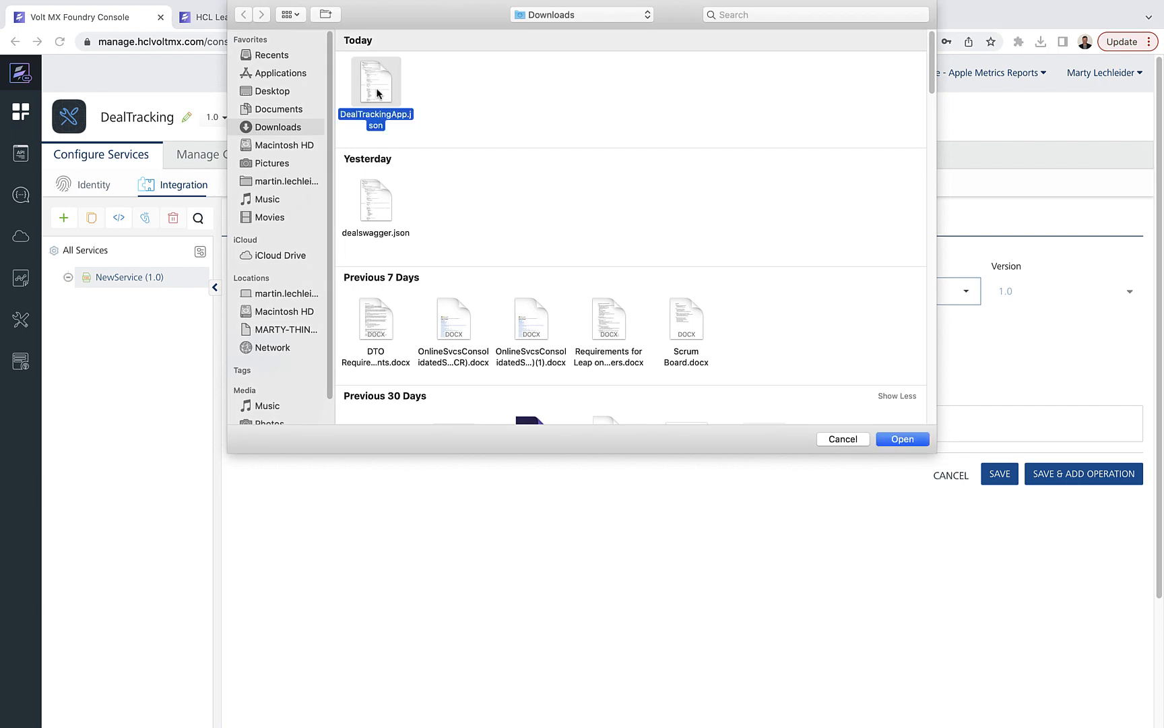
pyautogui.click(894, 438)
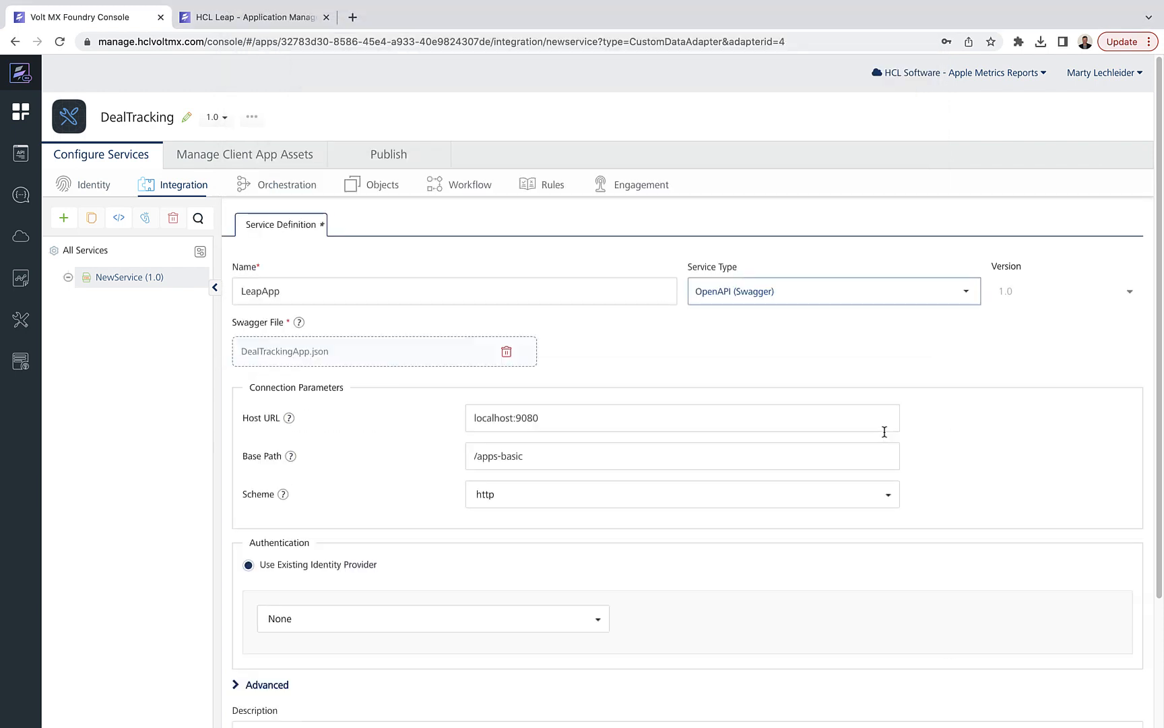
# Set the host URL to leapsandbox.hclpnp.com, the base path to /leap-mx and the scheme to https, and save the service to add operations
pyautogui.moveTo(555, 418); pyautogui.dragTo(453, 418)
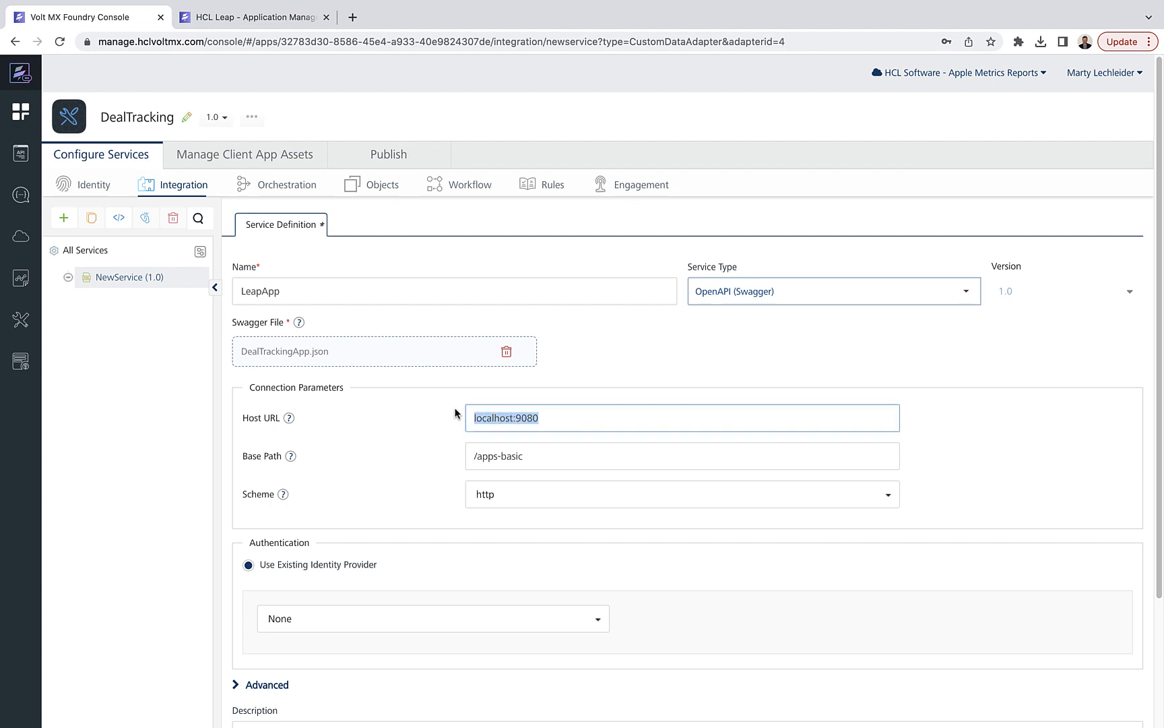
pyautogui.write('leapsandbox.hclpnp.com')
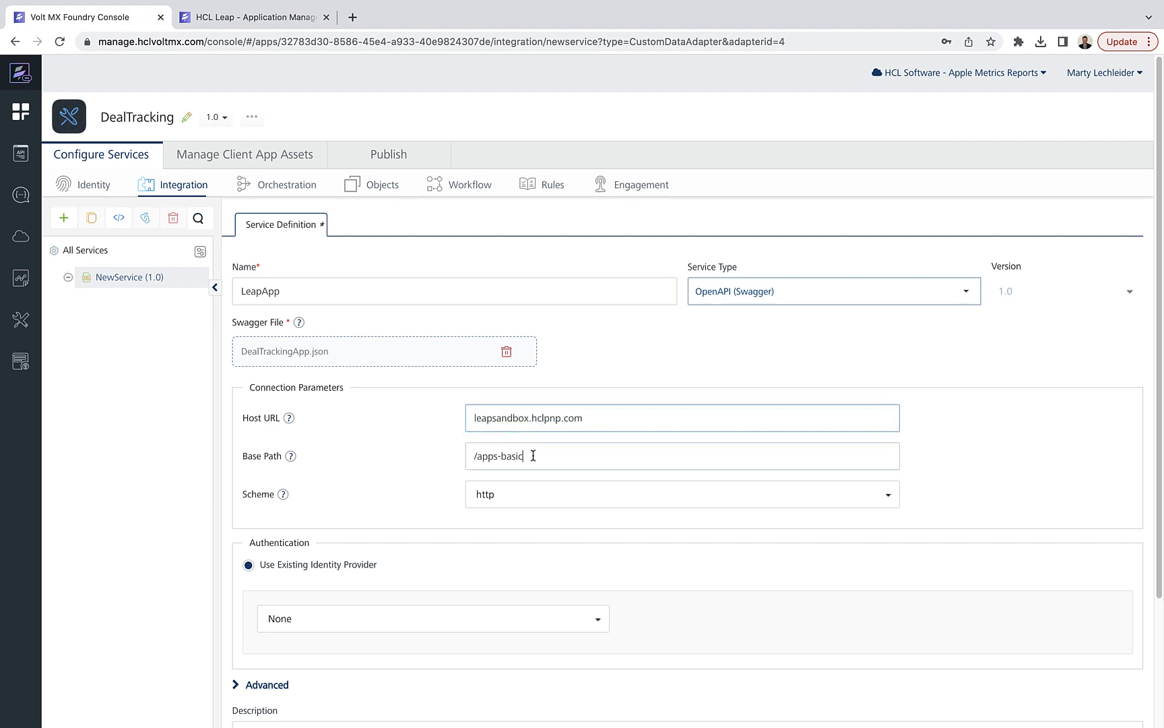
pyautogui.moveTo(534, 456); pyautogui.dragTo(488, 457)
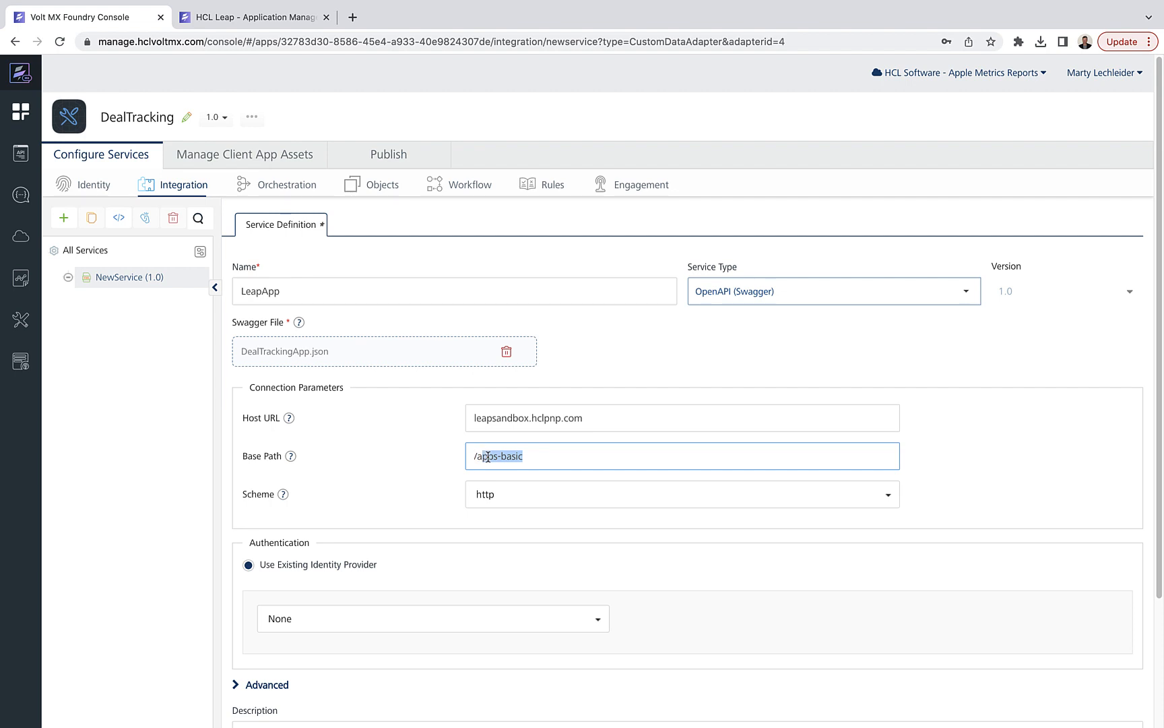
pyautogui.press('BackSpace')
pyautogui.click(517, 491)
pyautogui.click(510, 509)
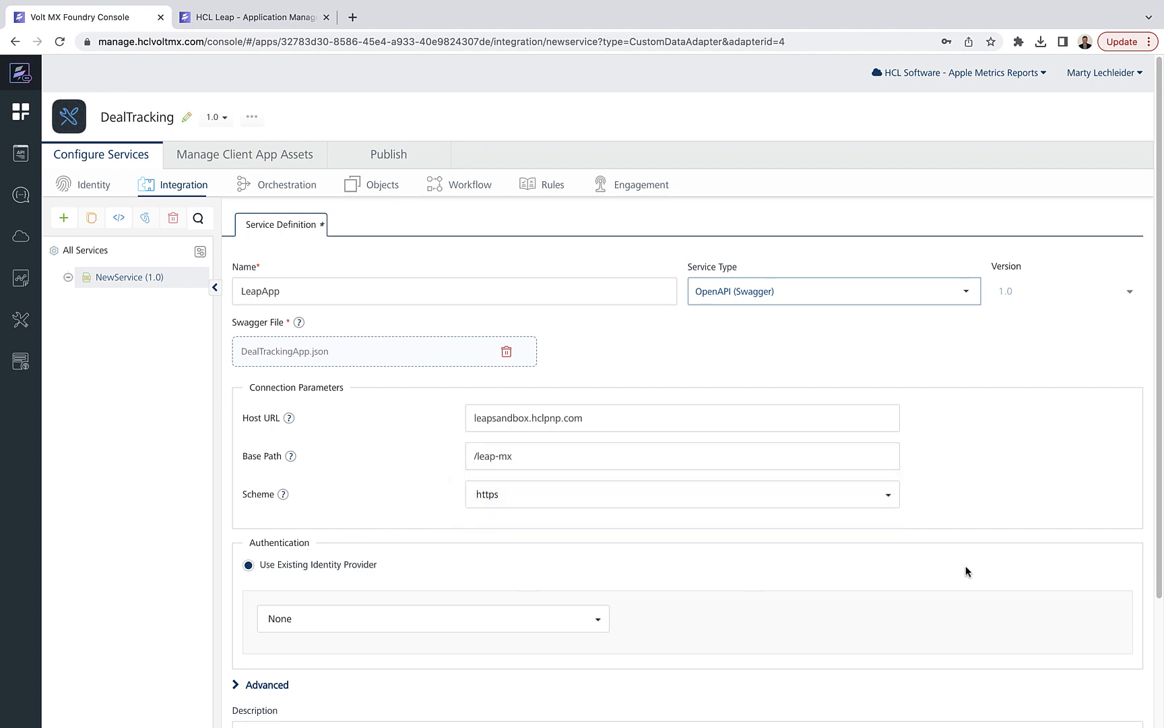
pyautogui.scroll(-5, 978, 566)
pyautogui.click(1099, 631)
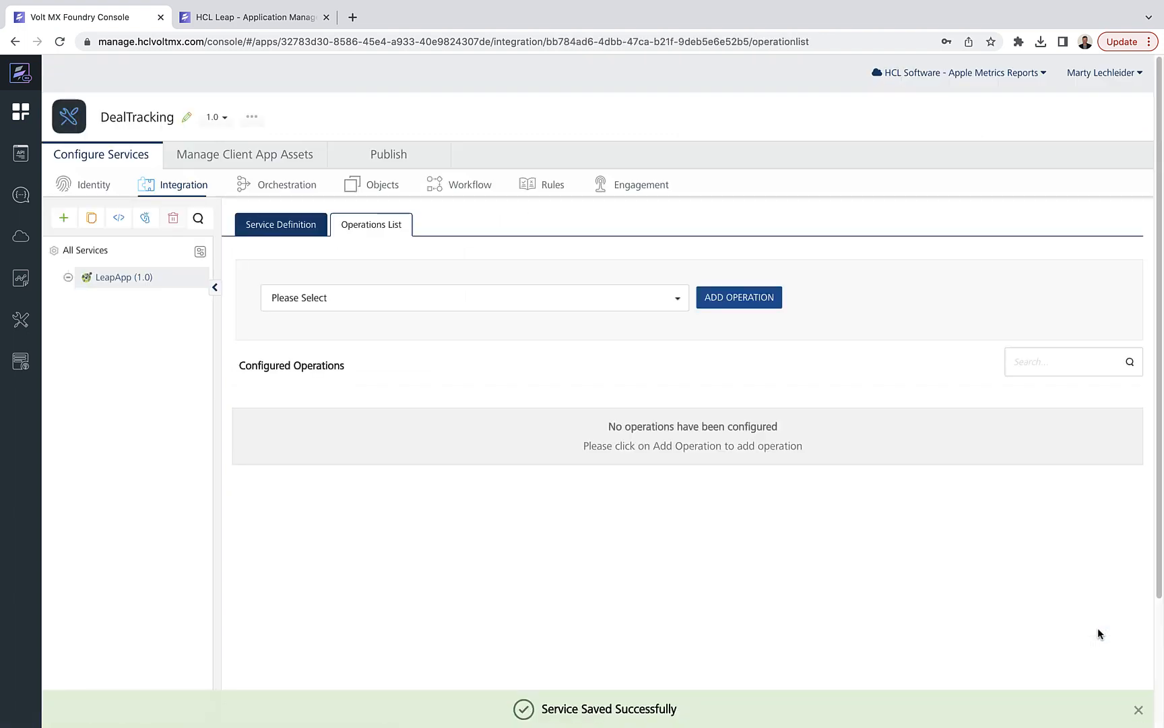
# Add the list, create, retrieve, update and delete submission record operations from the HCL Leap services to LeapApp
pyautogui.click(671, 301)
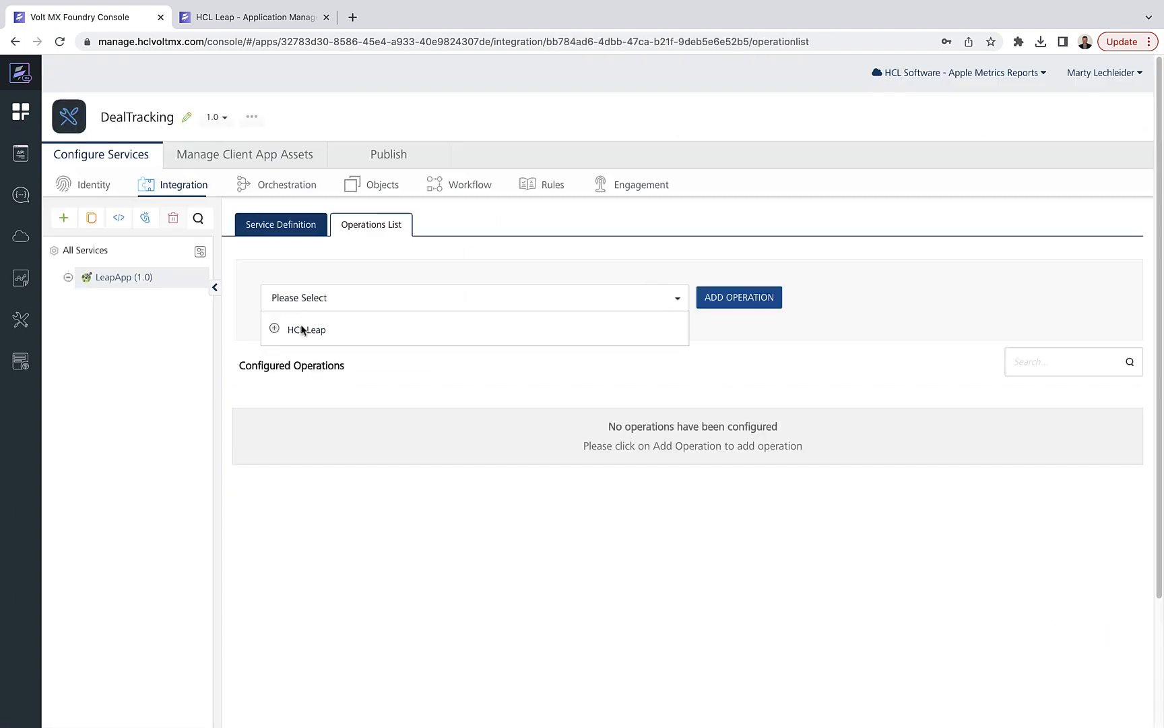
pyautogui.click(274, 329)
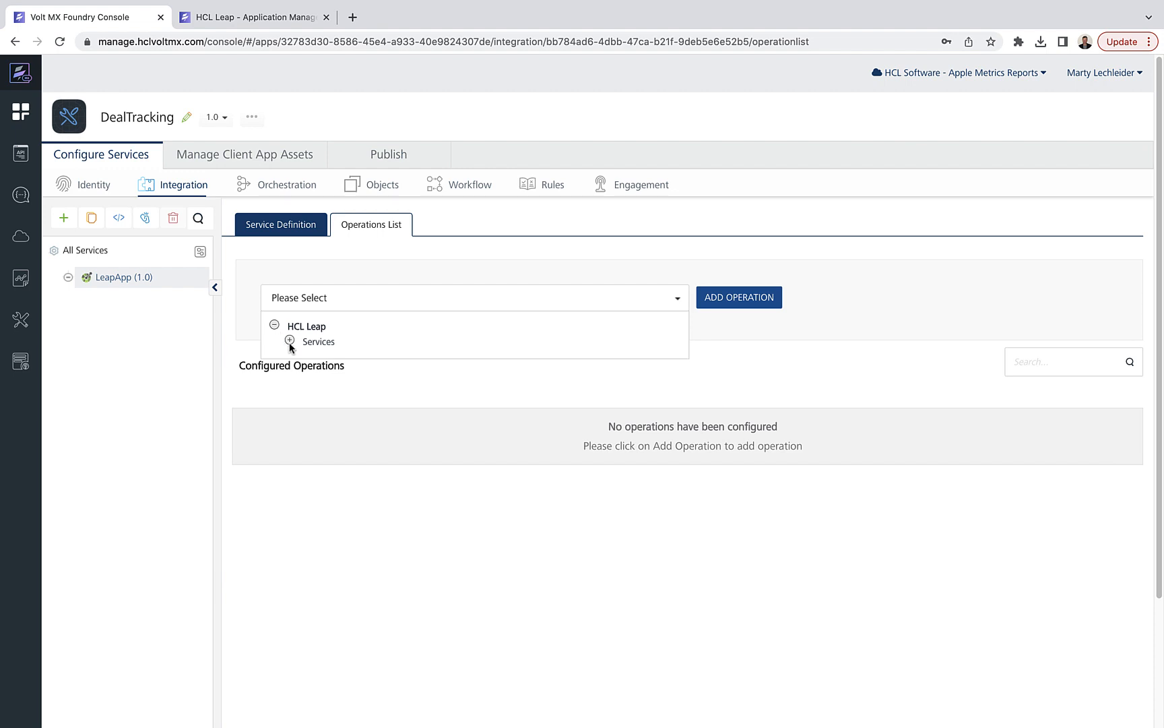
pyautogui.click(298, 357)
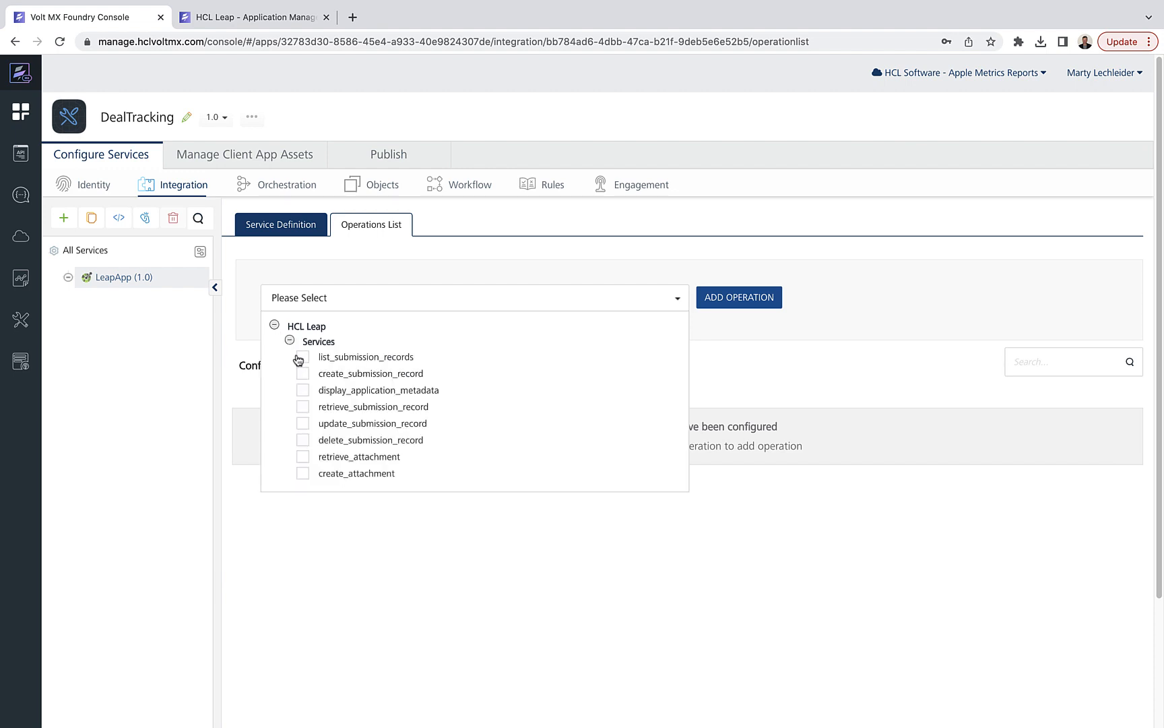
pyautogui.click(298, 373)
pyautogui.click(303, 407)
pyautogui.click(304, 424)
pyautogui.click(303, 440)
pyautogui.click(713, 303)
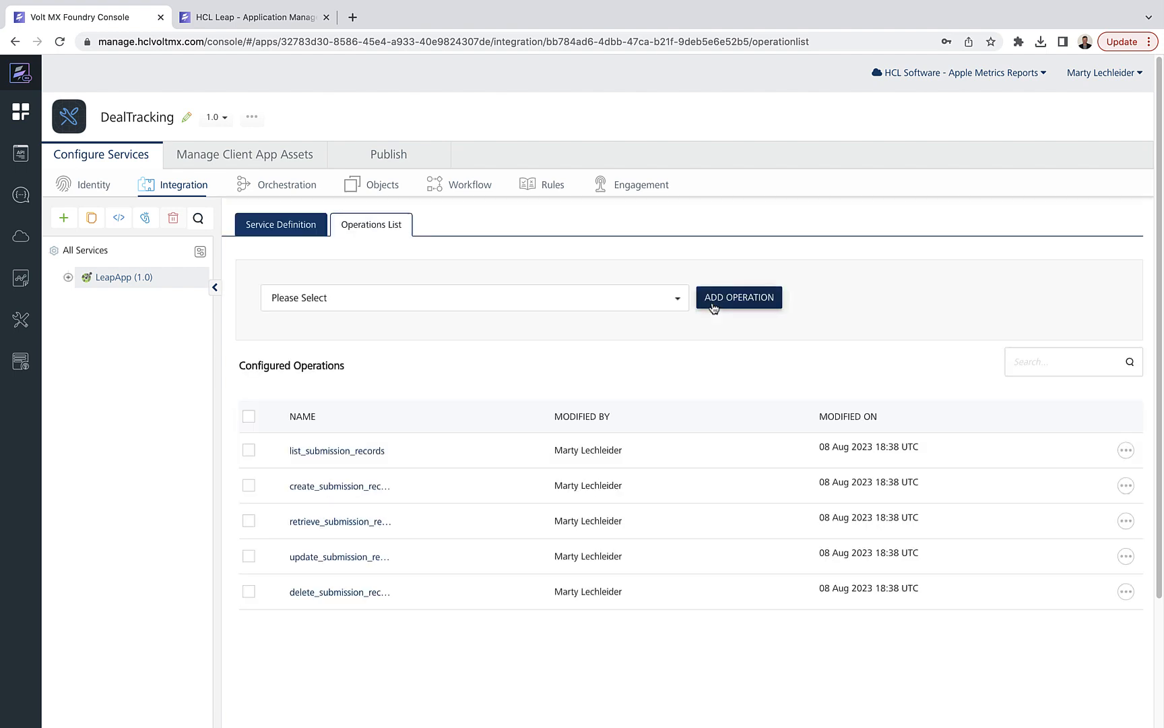
# Set the access-type default value of the list_submission_records operation to anon
pyautogui.click(325, 450)
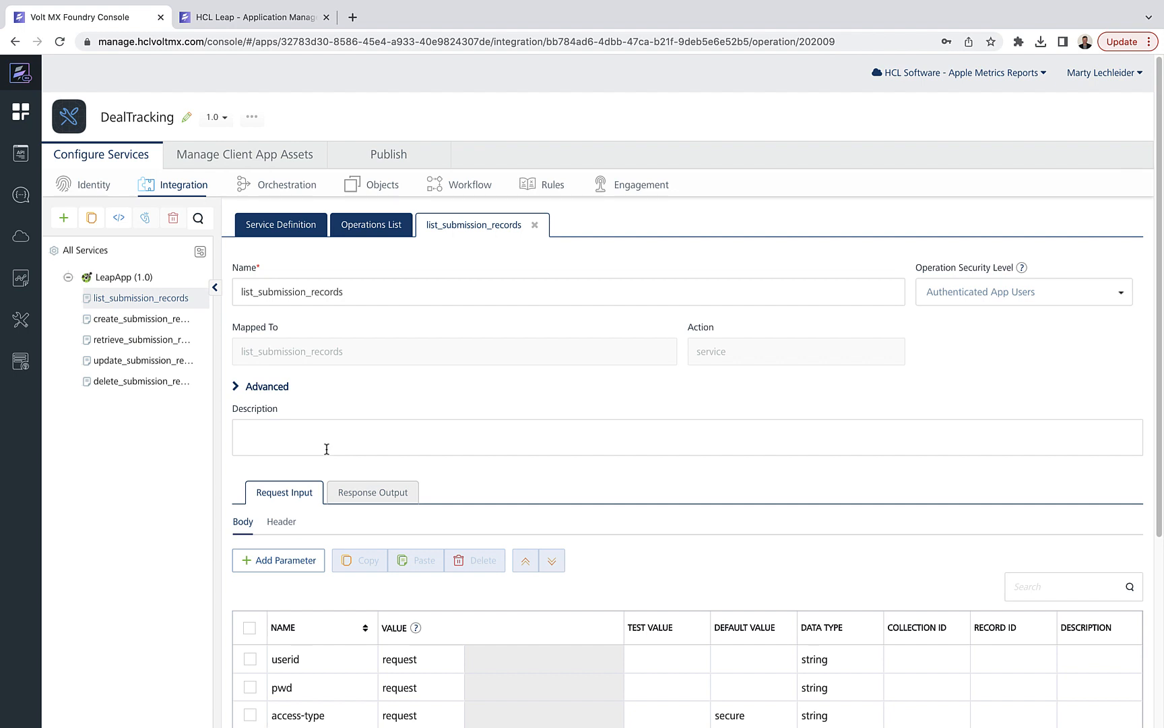
pyautogui.scroll(-3, 781, 495)
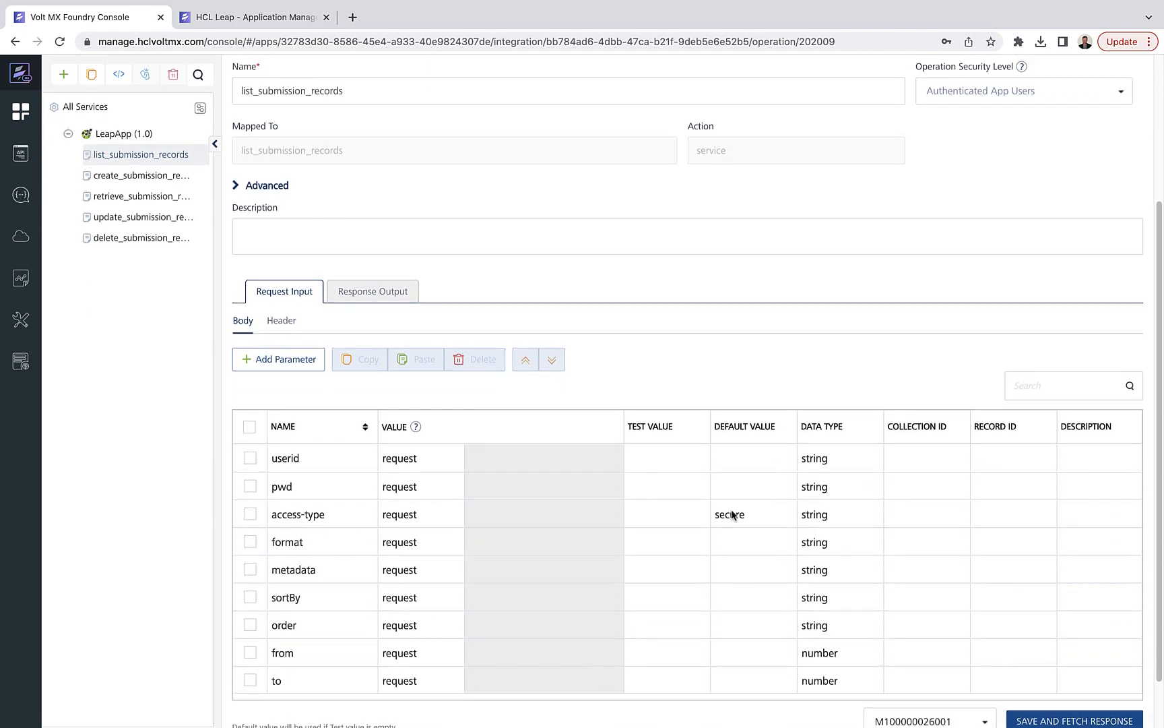
pyautogui.click(730, 512)
pyautogui.write('anon')
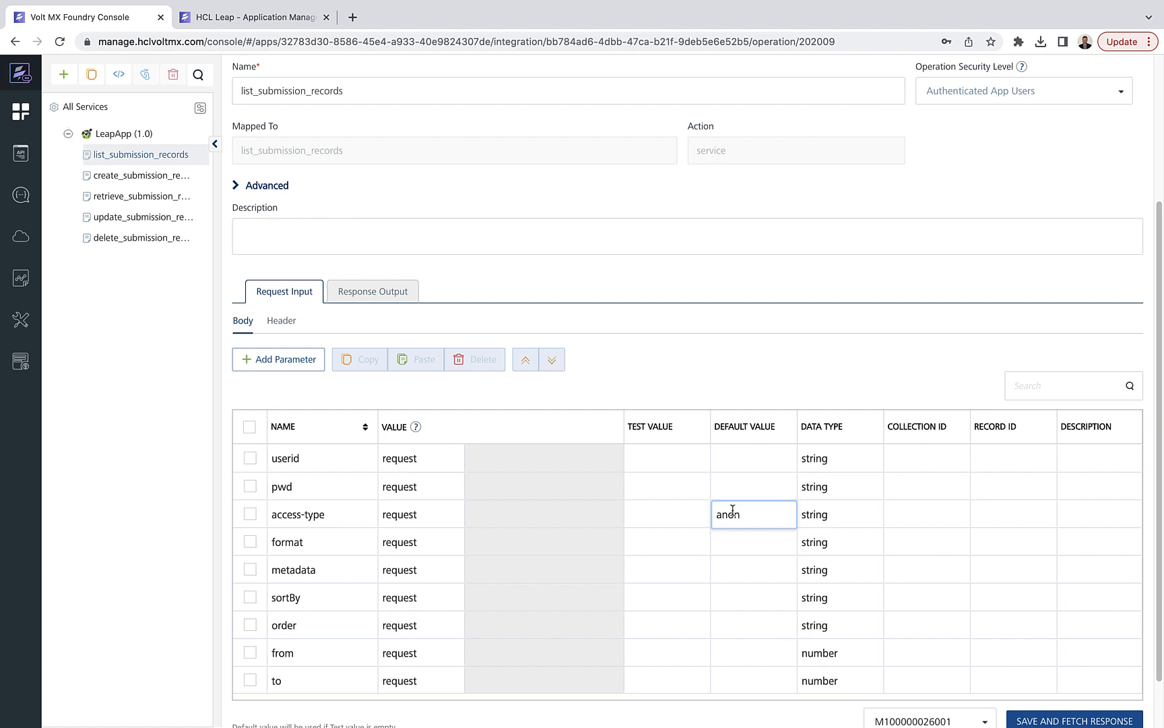
pyautogui.click(899, 374)
pyautogui.scroll(-2, 904, 374)
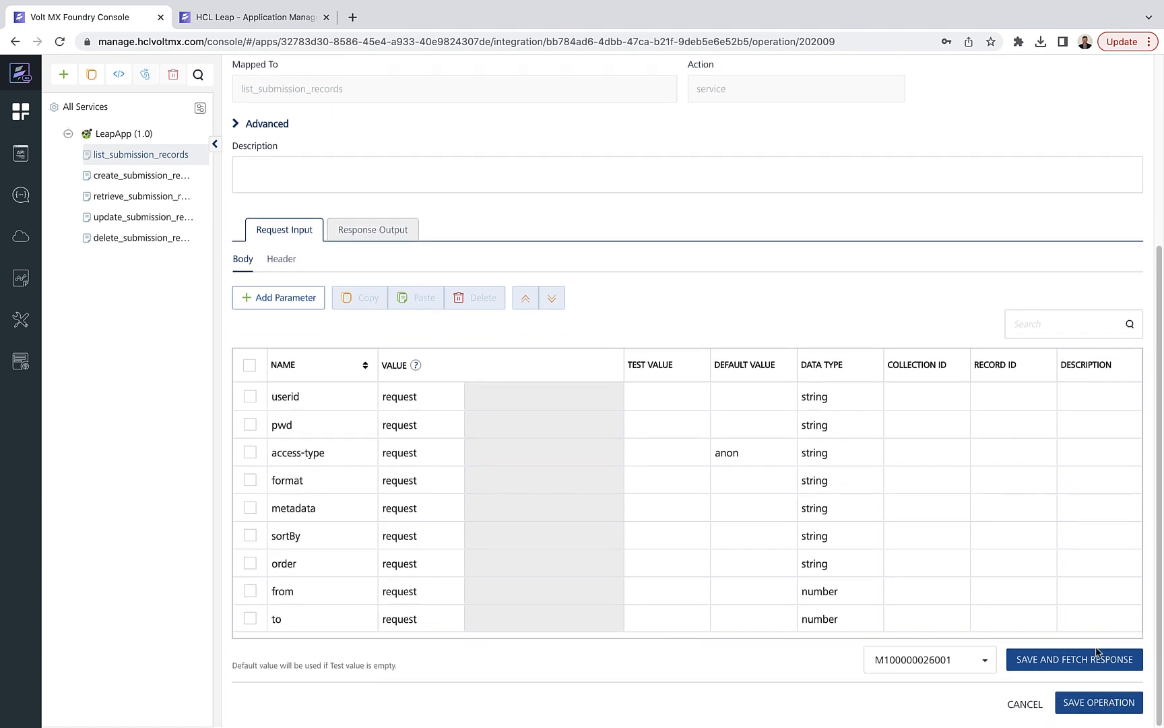
# Save list_submission_records, fetch its response and examine the returned submission records
pyautogui.click(1096, 665)
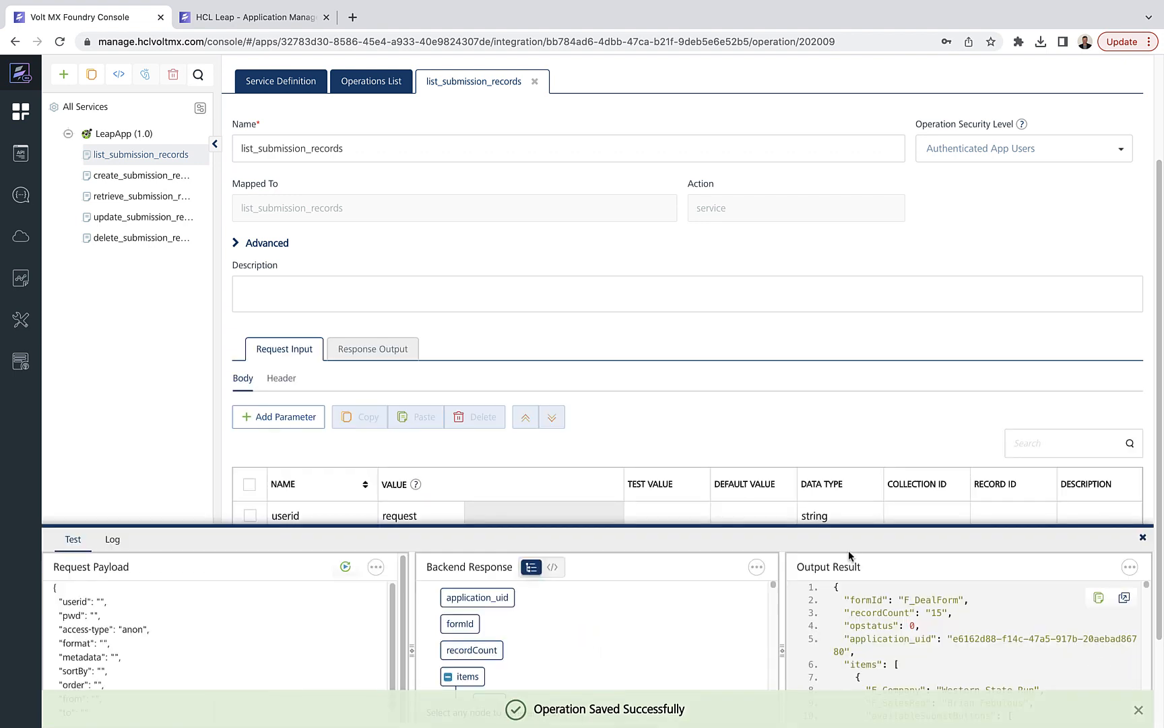
pyautogui.scroll(-10, 906, 688)
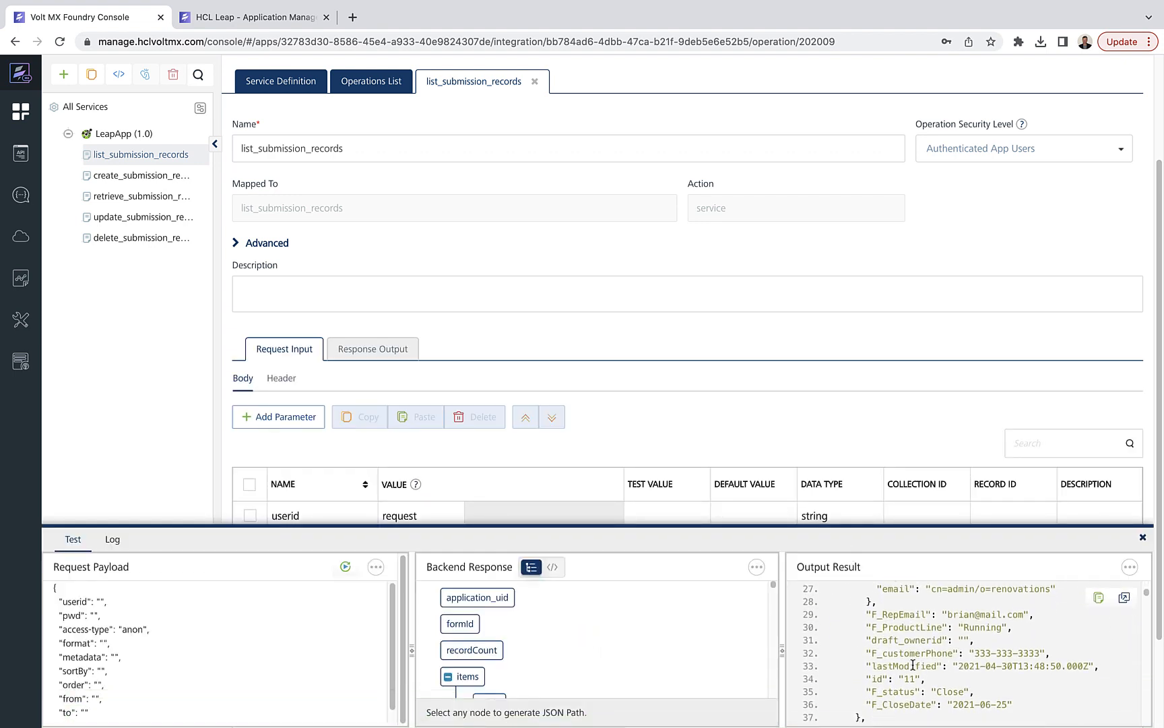
pyautogui.scroll(-4, 912, 666)
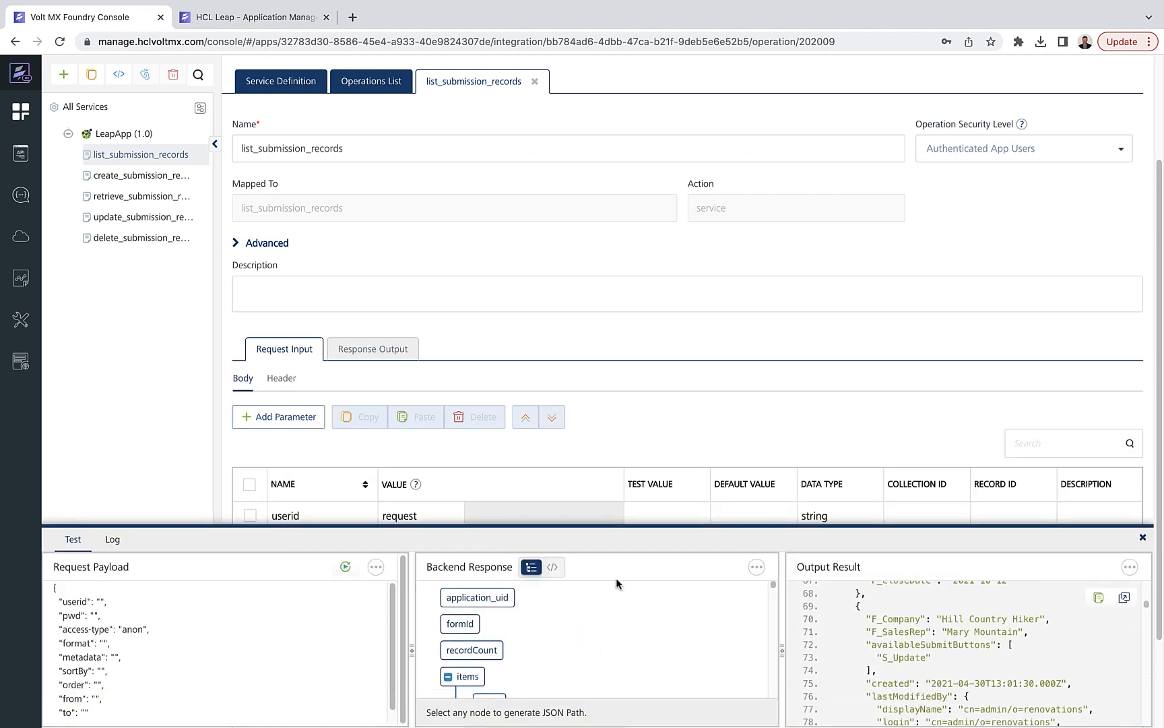
pyautogui.click(1143, 538)
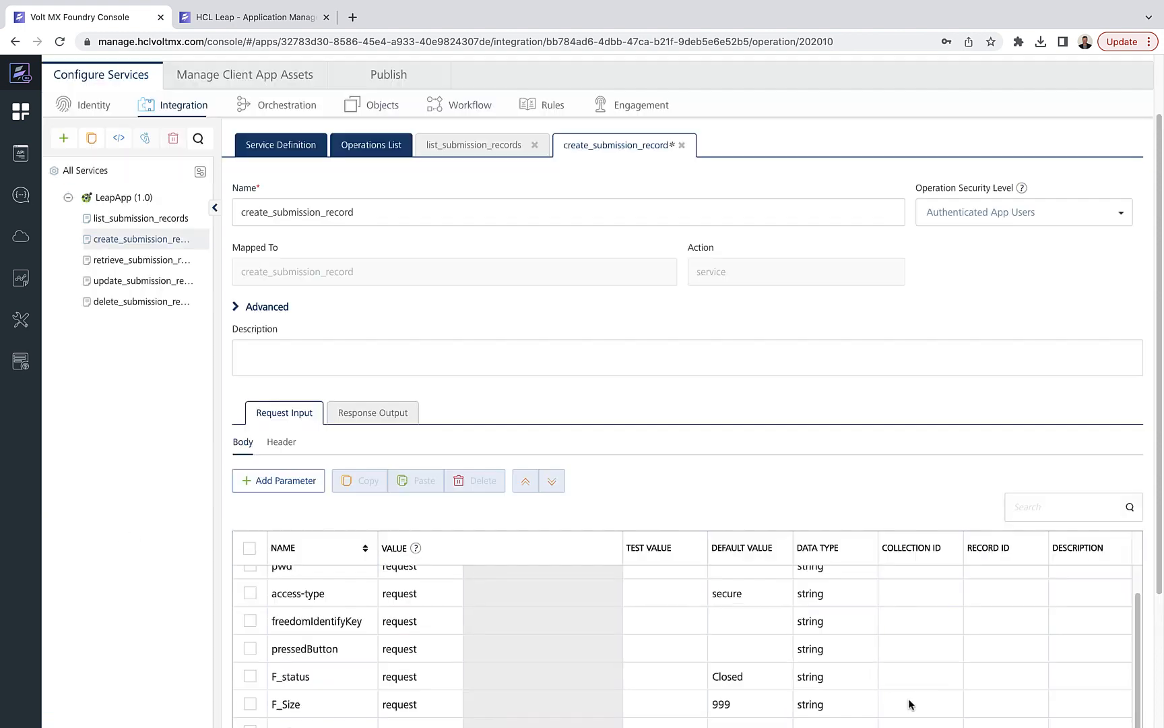
# In create_submission_record, set the default values of access-type to anon and pressedButton to S_Submit
pyautogui.doubleClick(733, 593)
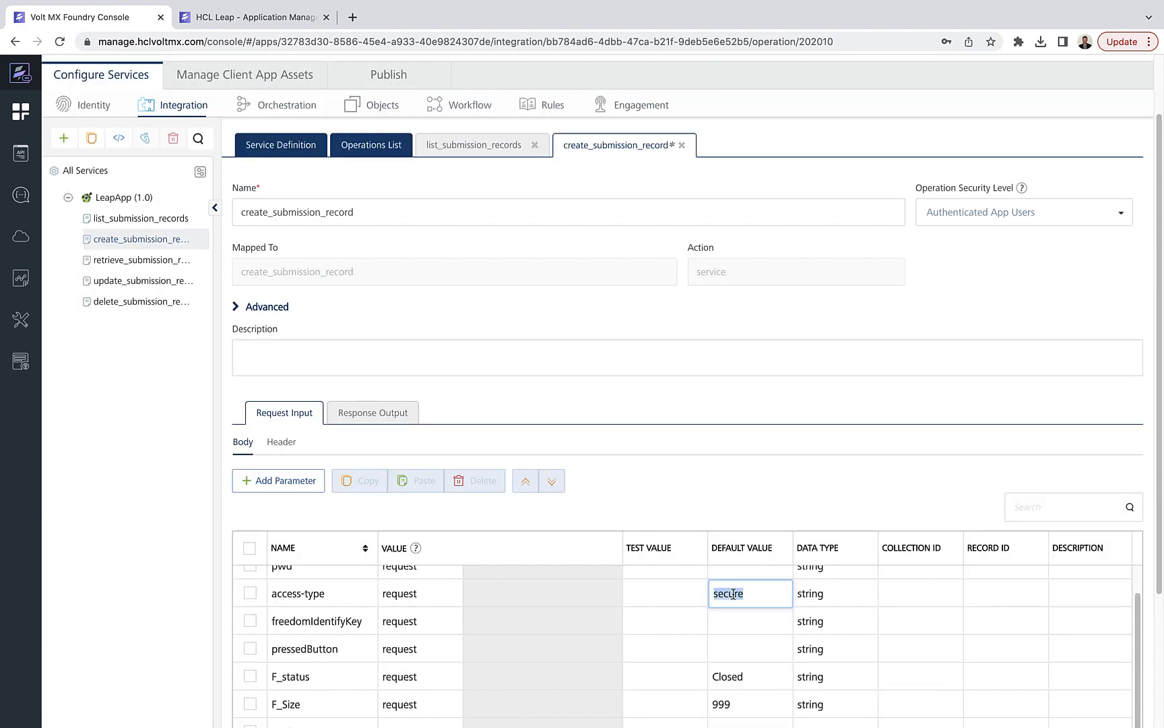
pyautogui.write('anon')
pyautogui.doubleClick(755, 651)
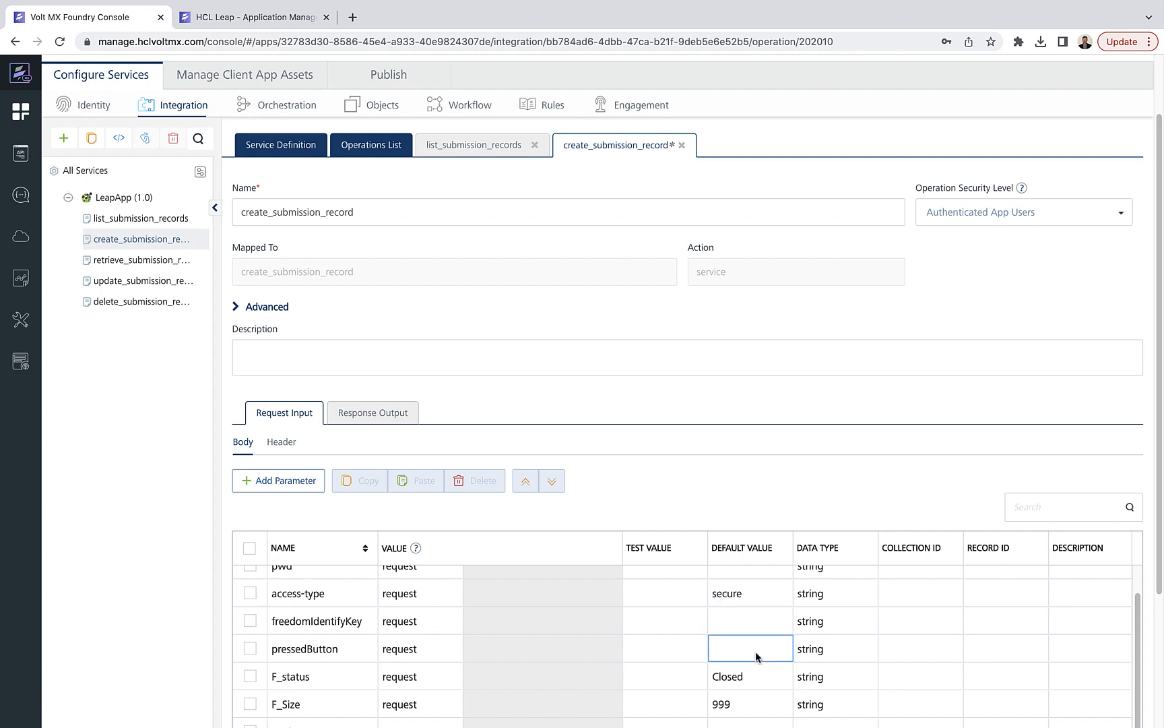
pyautogui.write('S_Submit')
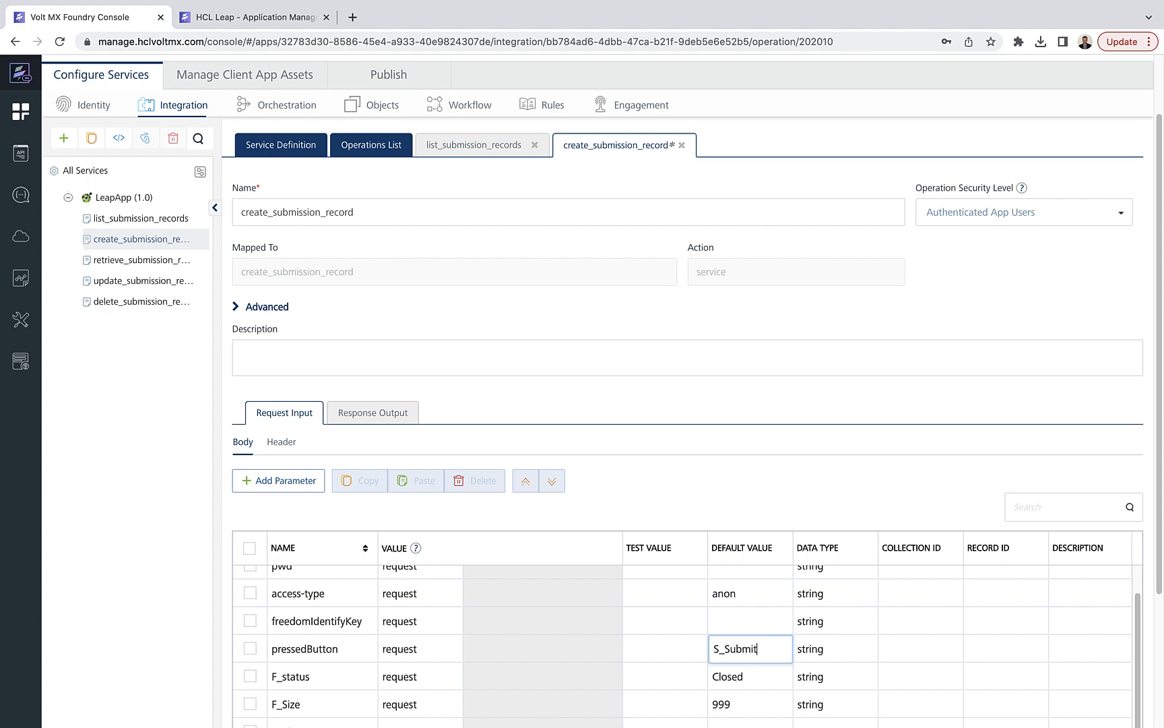
# Save create_submission_record with its sample form field values, fetch its response and examine the created record's output
pyautogui.scroll(-3, 735, 648)
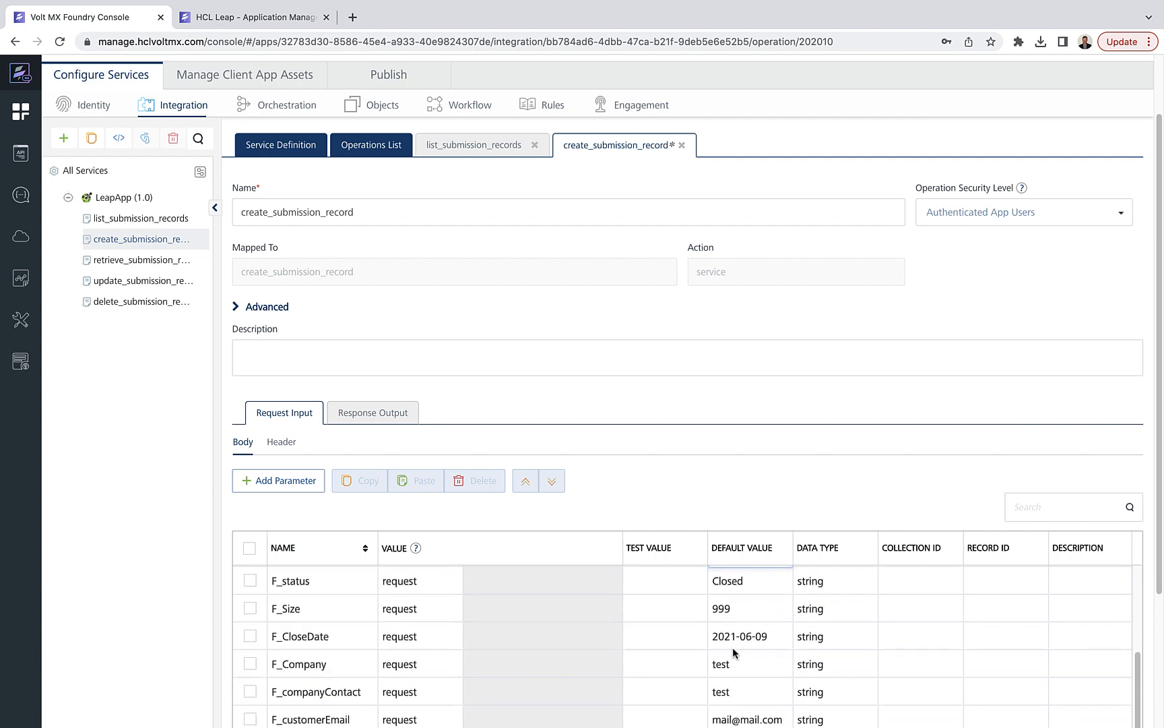
pyautogui.doubleClick(757, 576)
pyautogui.scroll(-1, 350, 655)
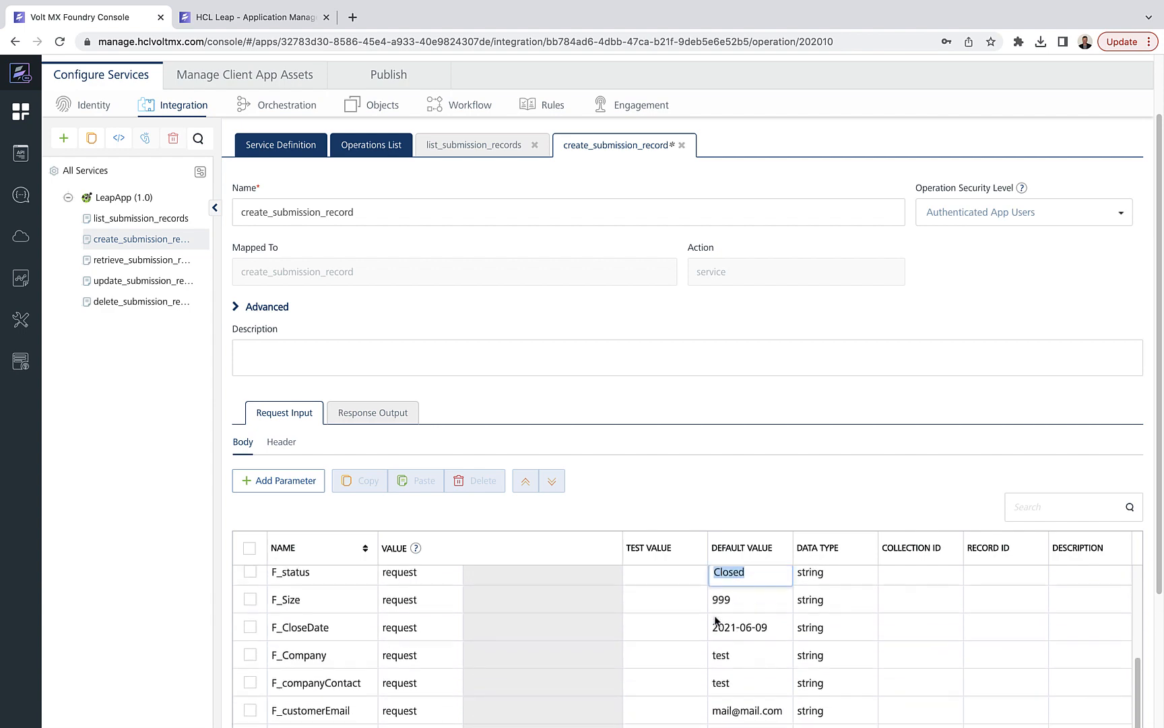
pyautogui.scroll(-5, 330, 664)
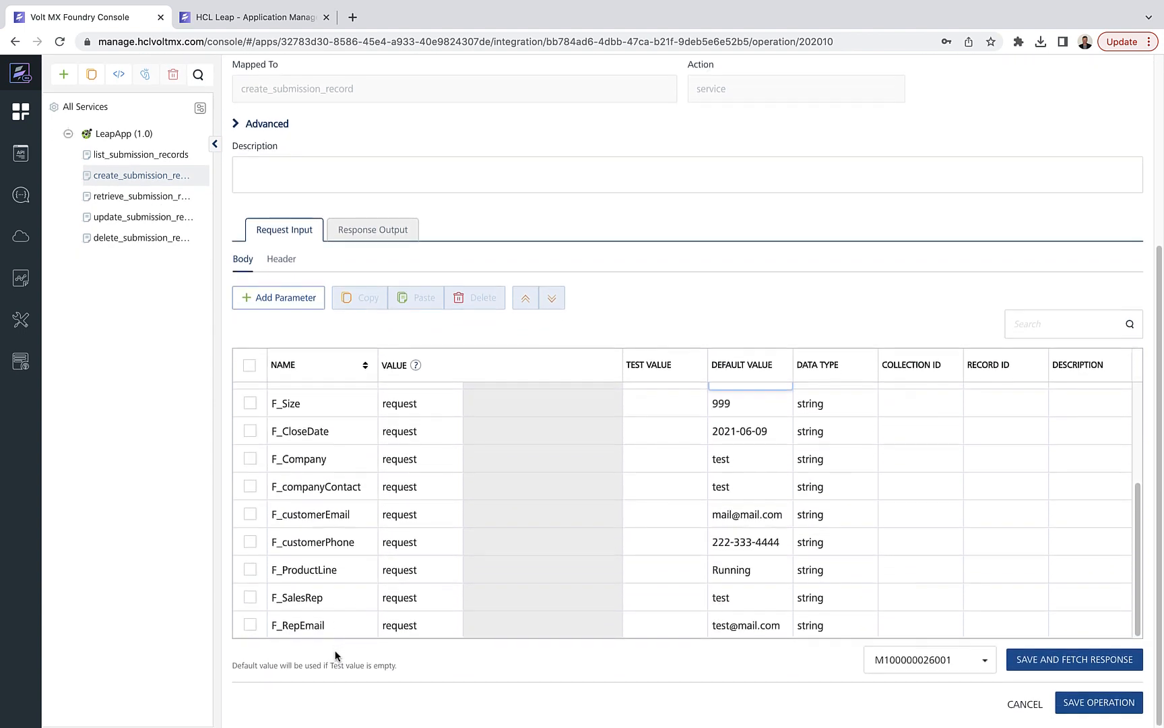
pyautogui.click(730, 672)
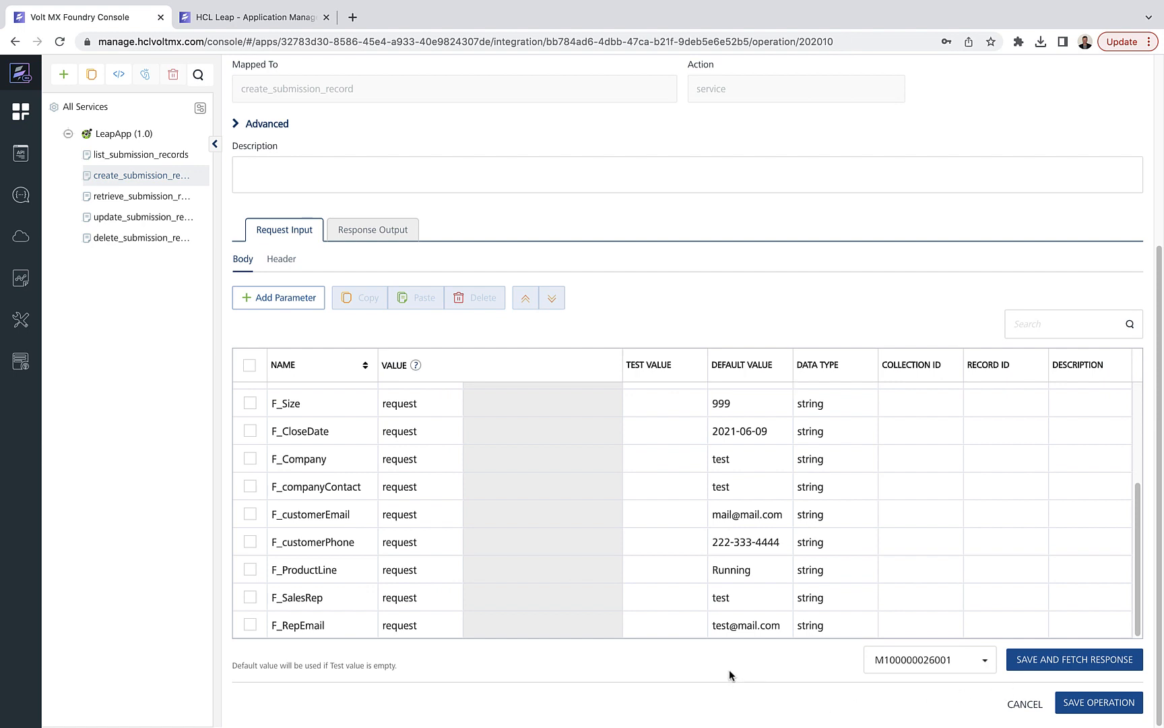
pyautogui.click(1060, 660)
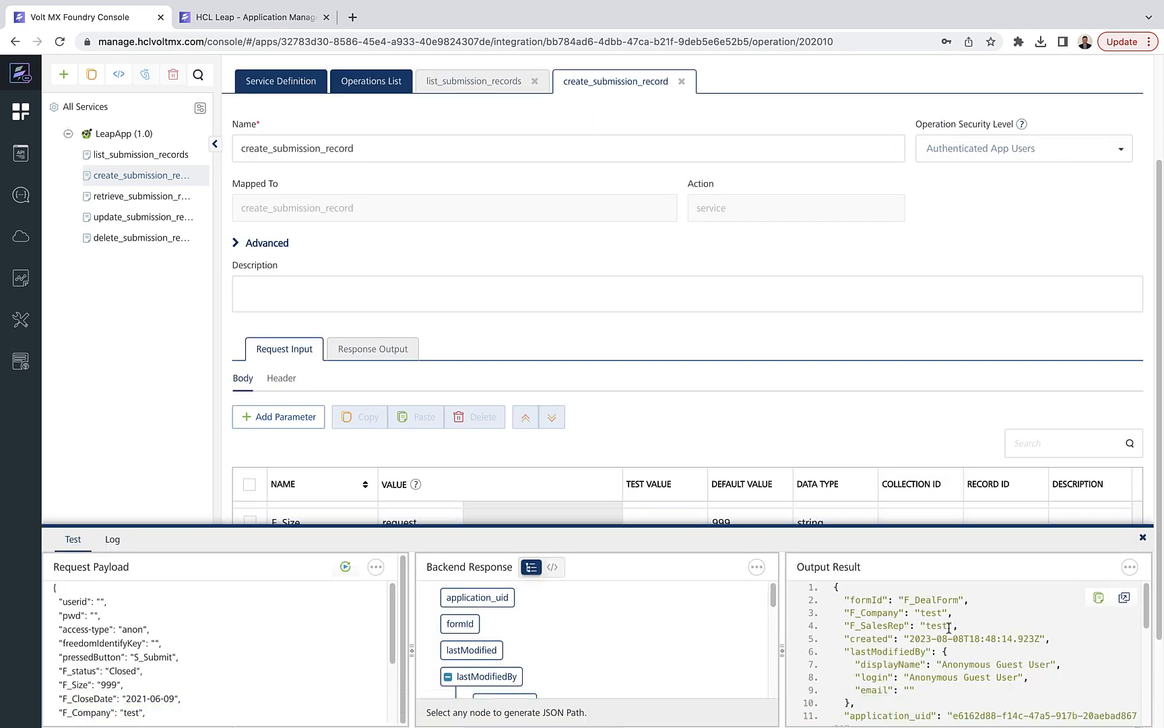
pyautogui.scroll(-2, 949, 629)
pyautogui.scroll(-3, 949, 628)
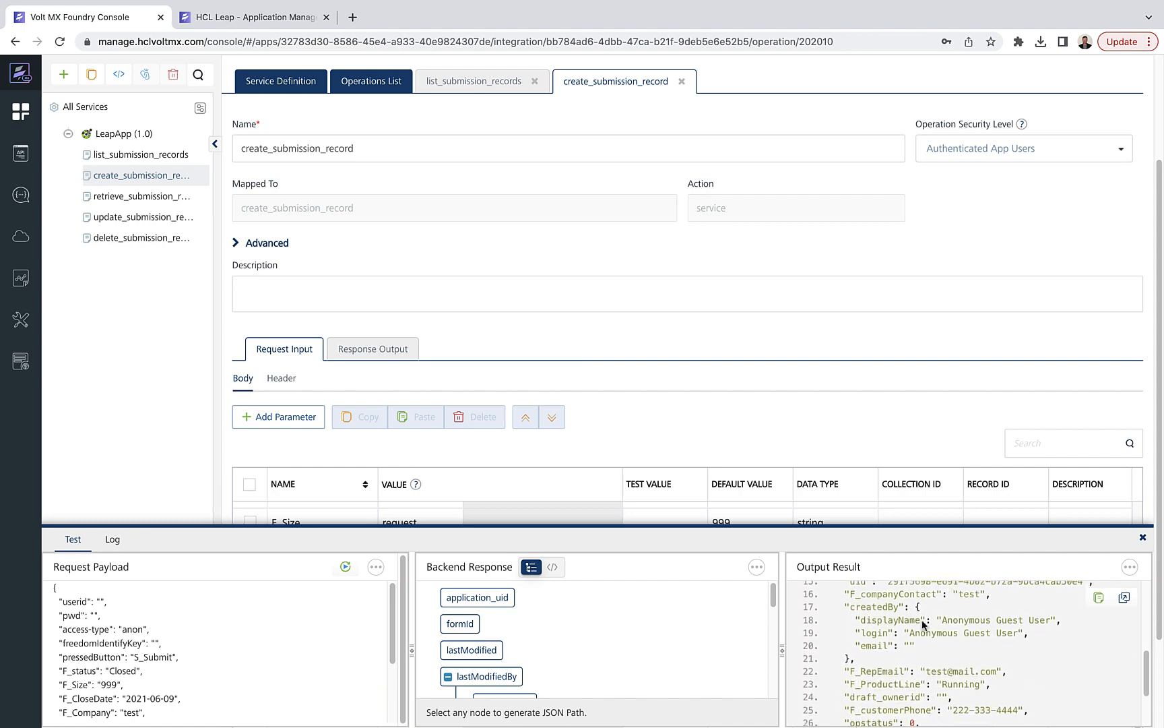
# Switch to HCL Leap, open the response data of Deal Tracking v9.3.2 and show the Created On column
pyautogui.click(210, 20)
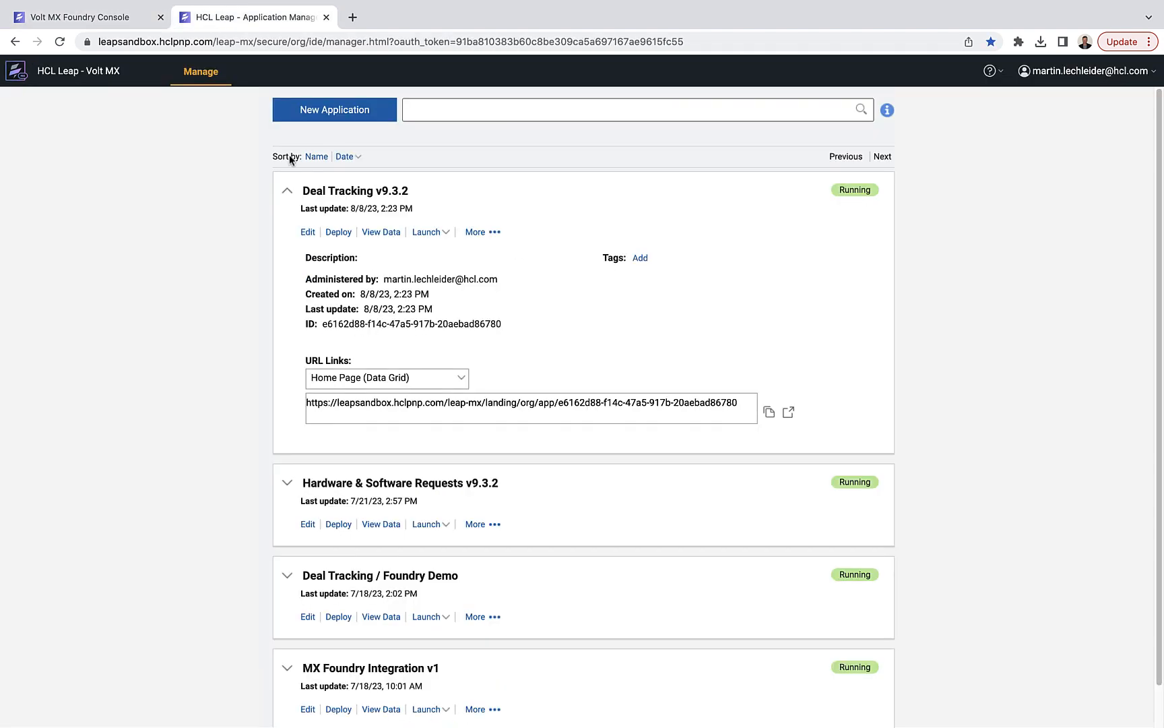
pyautogui.click(388, 232)
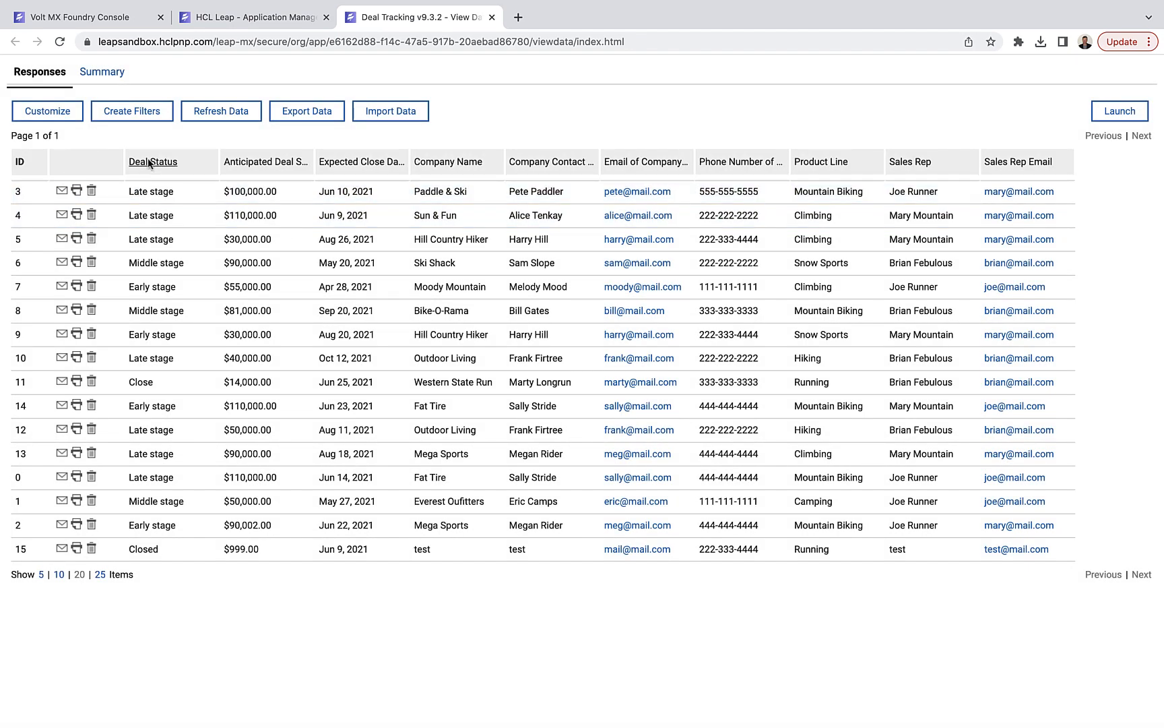
pyautogui.click(70, 115)
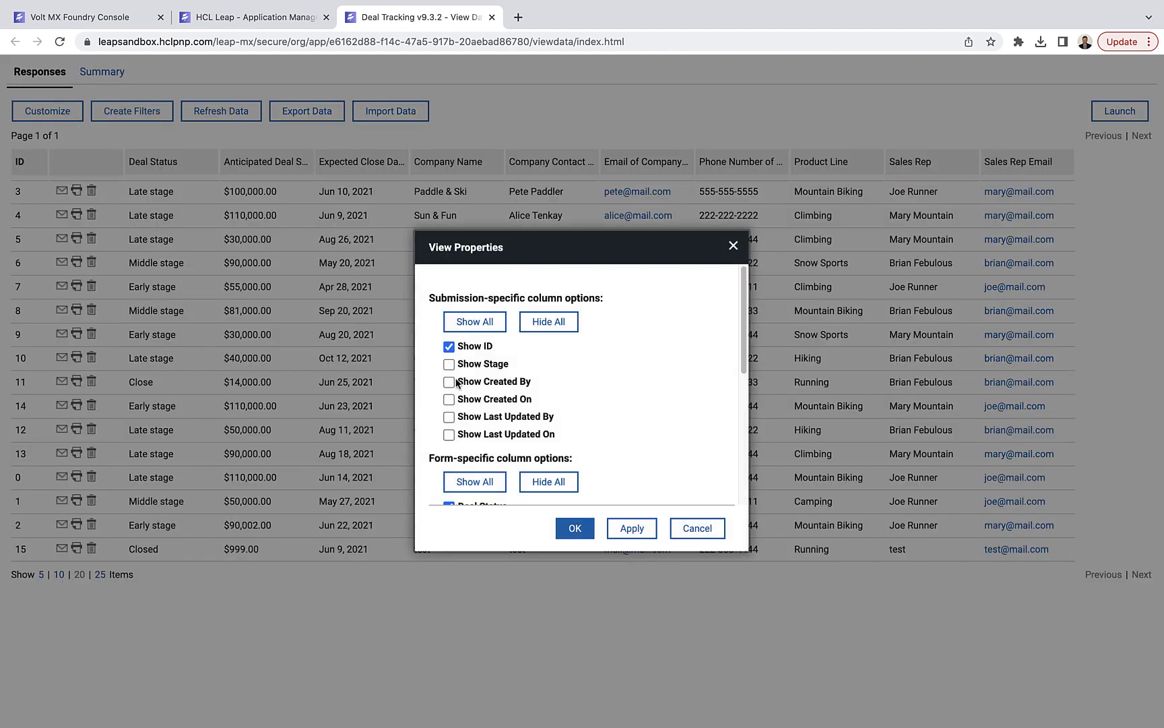
pyautogui.click(448, 400)
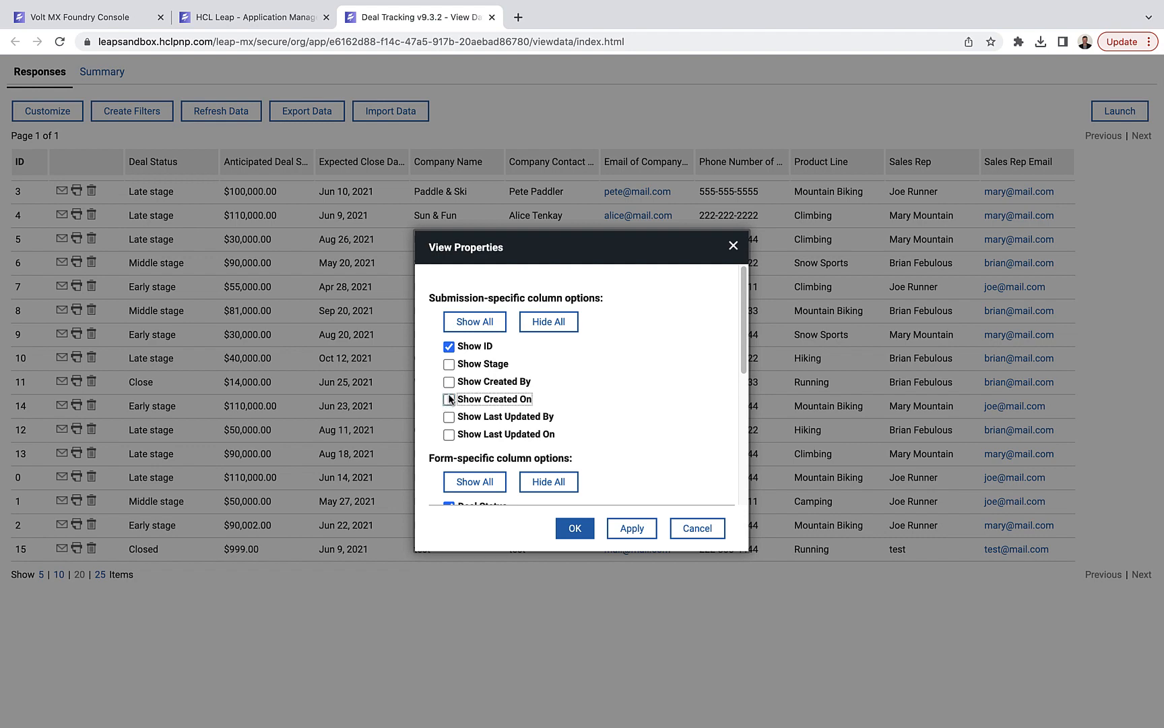
pyautogui.click(568, 523)
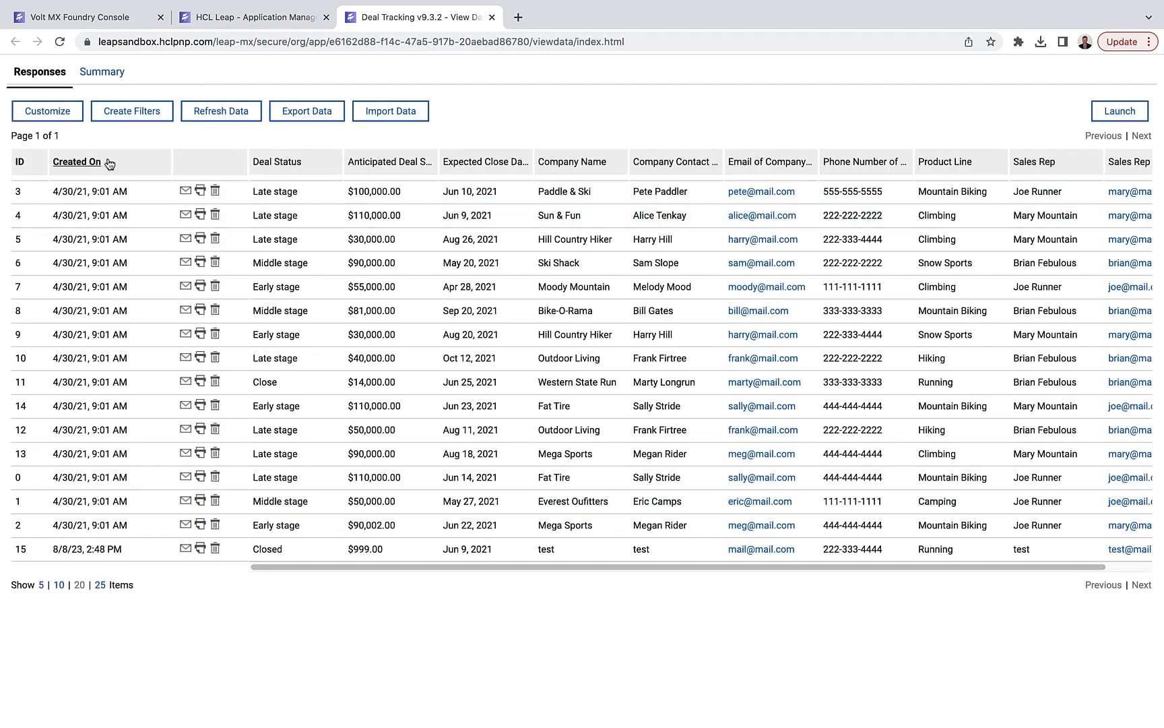
# Sort the responses by Created On with the newest first, and copy the test submission's record ID from its form URL
pyautogui.click(109, 162)
pyautogui.click(108, 162)
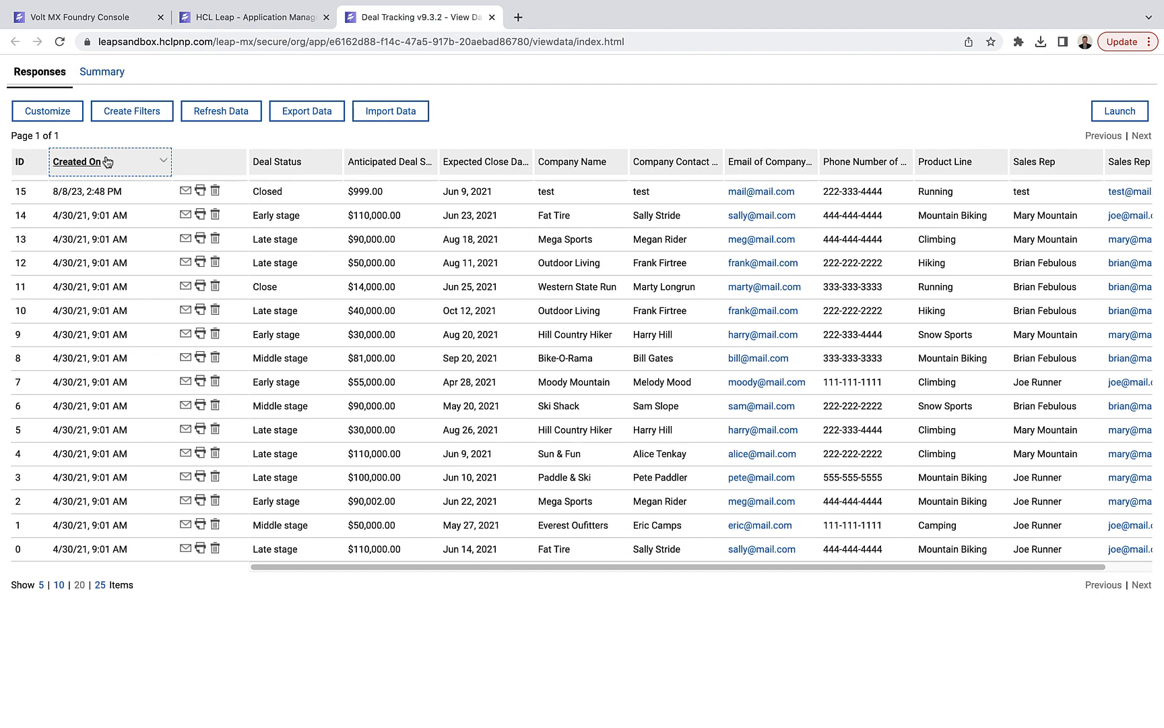
pyautogui.click(653, 194)
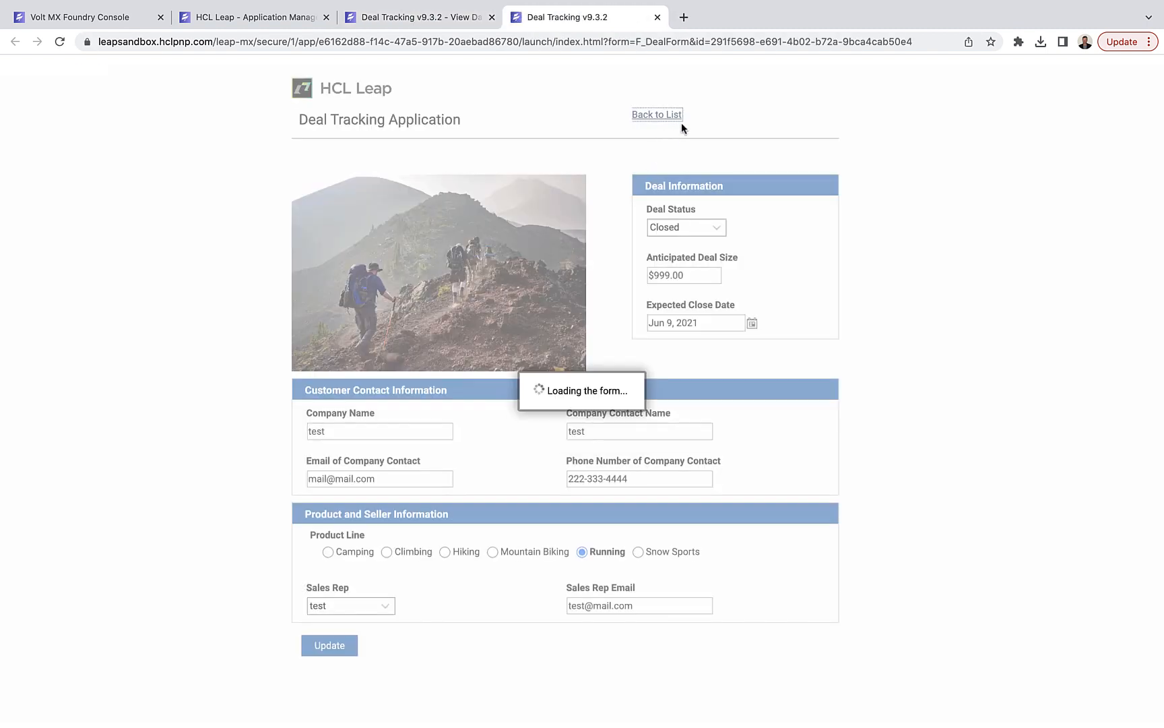
pyautogui.click(847, 42)
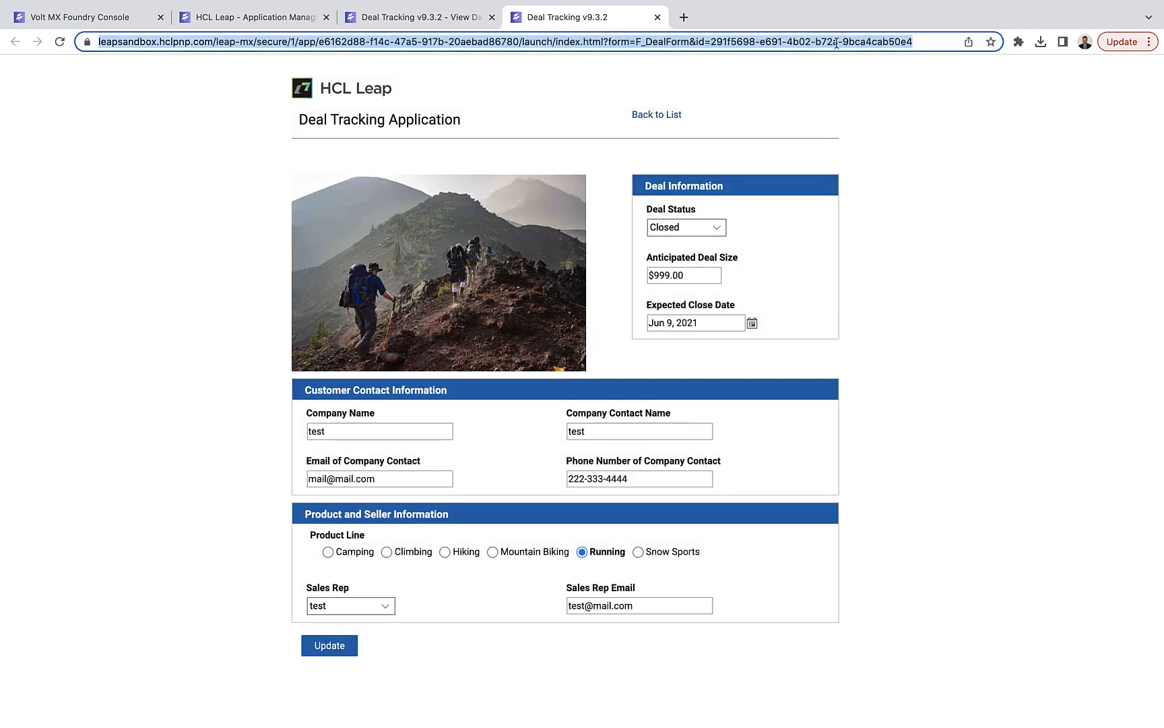
pyautogui.click(836, 42)
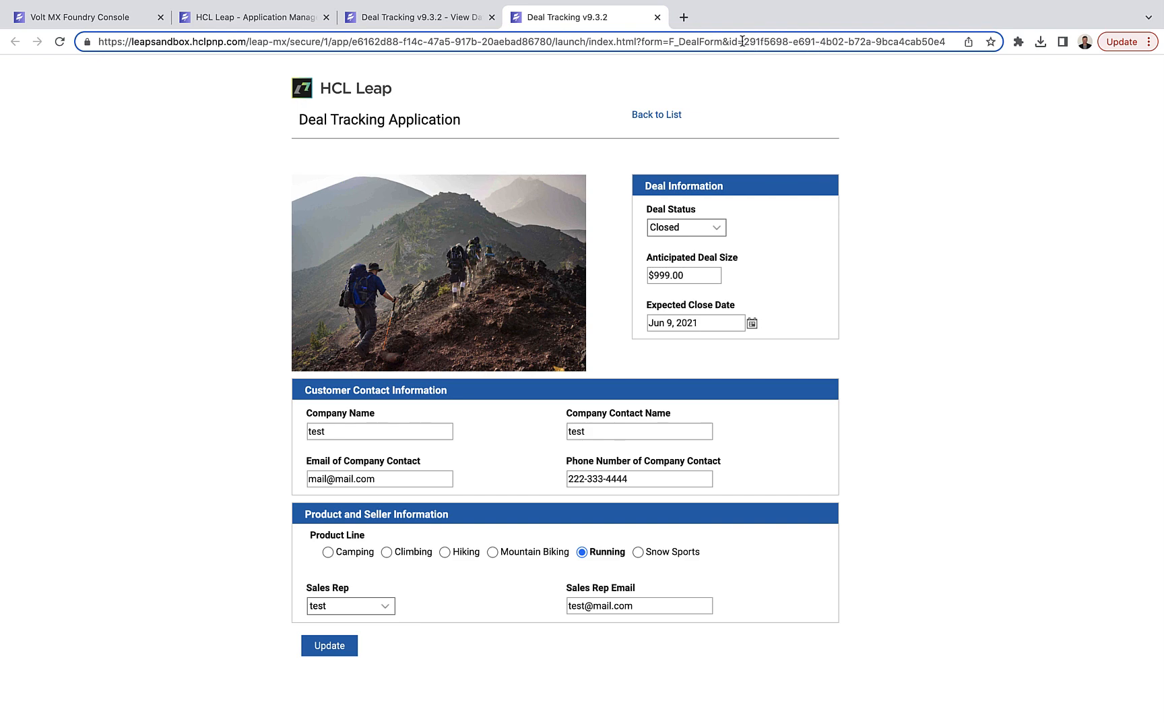
pyautogui.moveTo(744, 41); pyautogui.dragTo(848, 39)
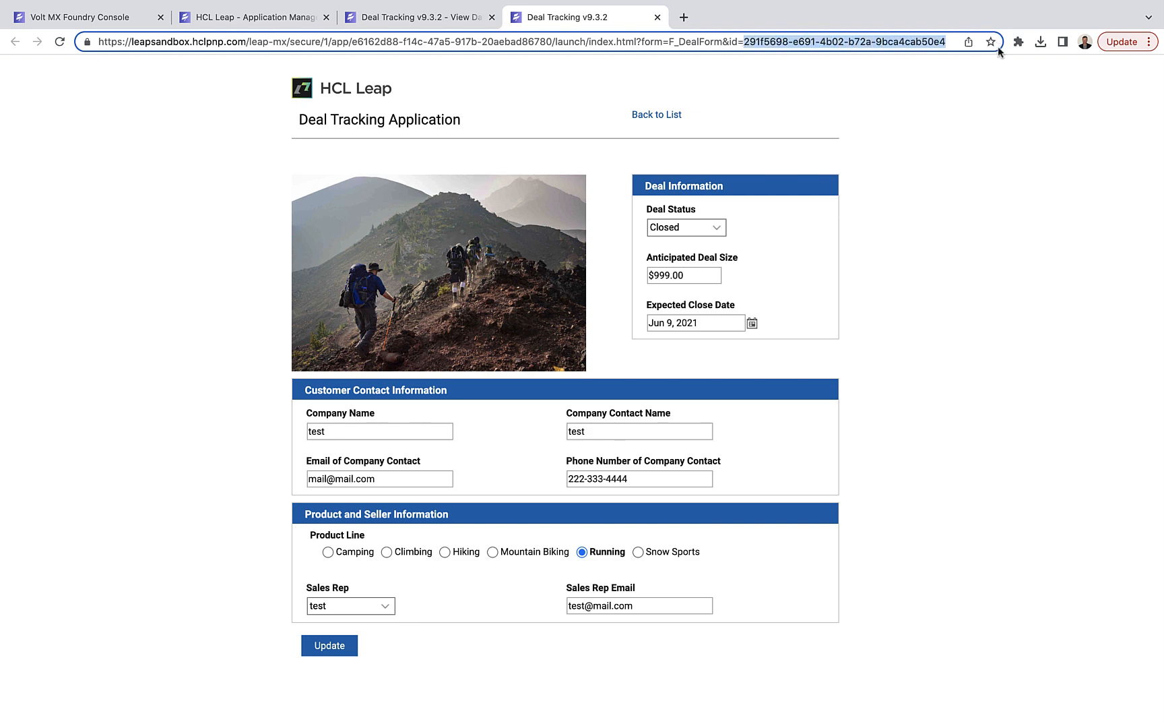
pyautogui.press('super+w')
# Back in Volt MX Foundry, set delete_submission_record's access-type default to anon and its record-uid default to the copied record ID
pyautogui.click(730, 452)
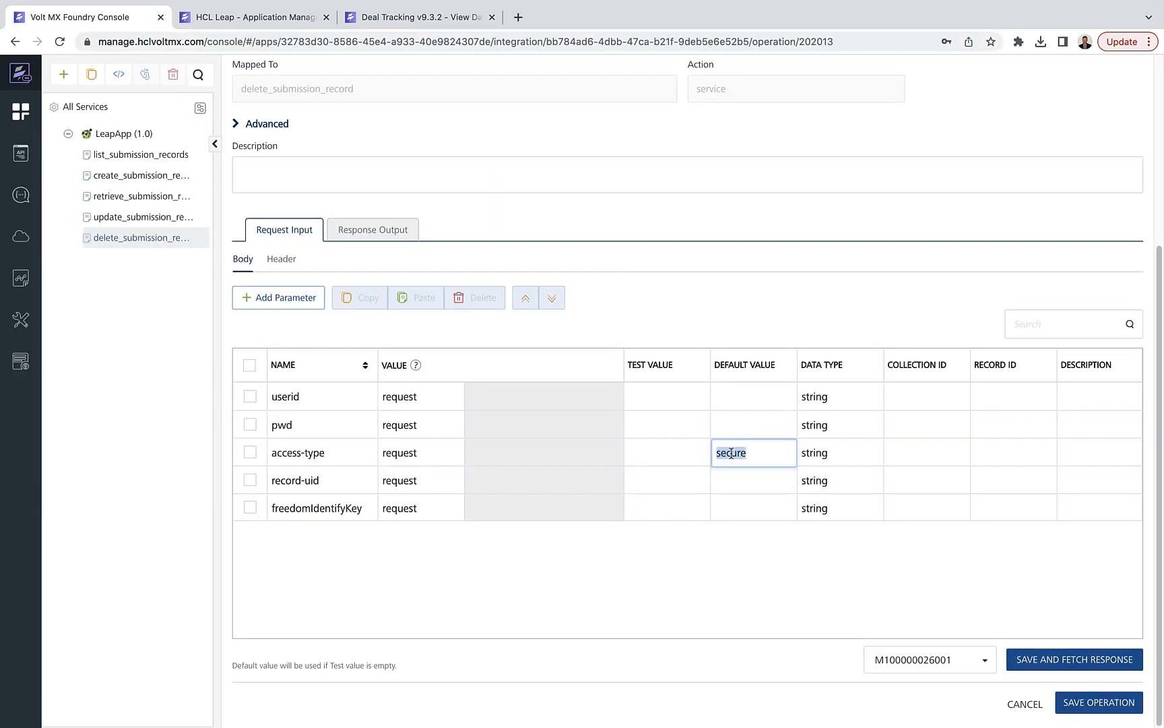
pyautogui.click(732, 454)
pyautogui.doubleClick(732, 453)
pyautogui.write('anon')
pyautogui.click(738, 482)
pyautogui.press('super+v')
pyautogui.click(745, 597)
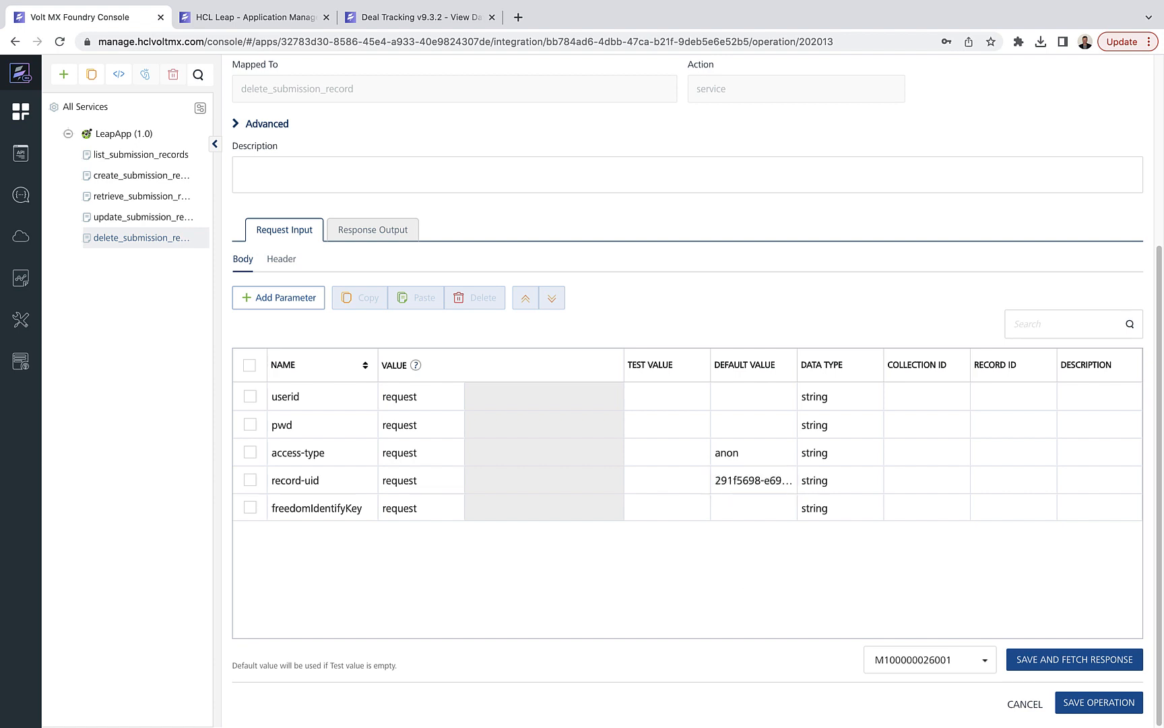
# Save delete_submission_record and fetch its response, and reload the Deal Tracking responses in HCL Leap to check the deletion
pyautogui.click(1125, 665)
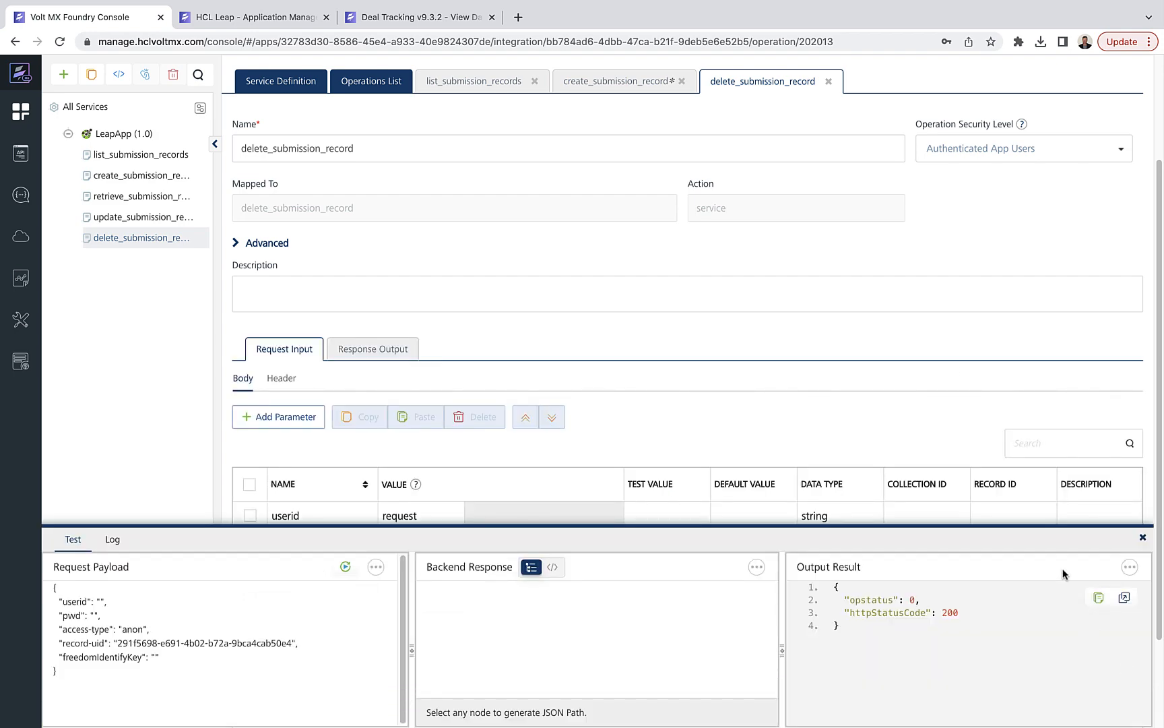
pyautogui.click(434, 19)
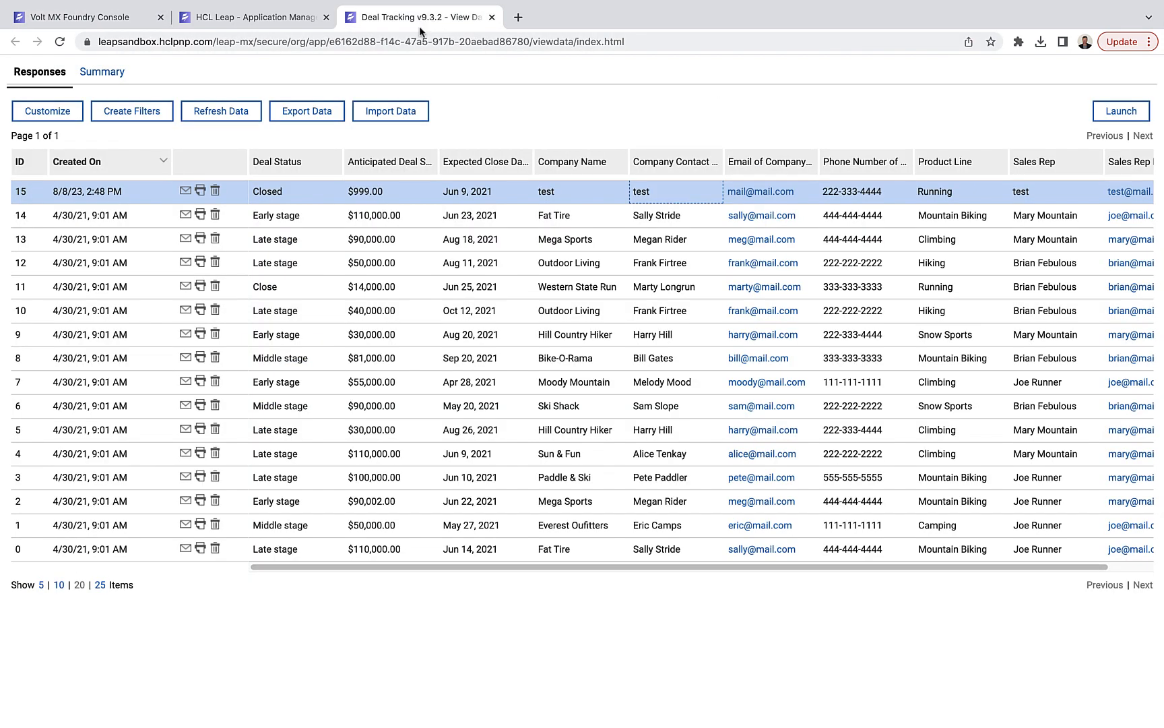
pyautogui.click(60, 42)
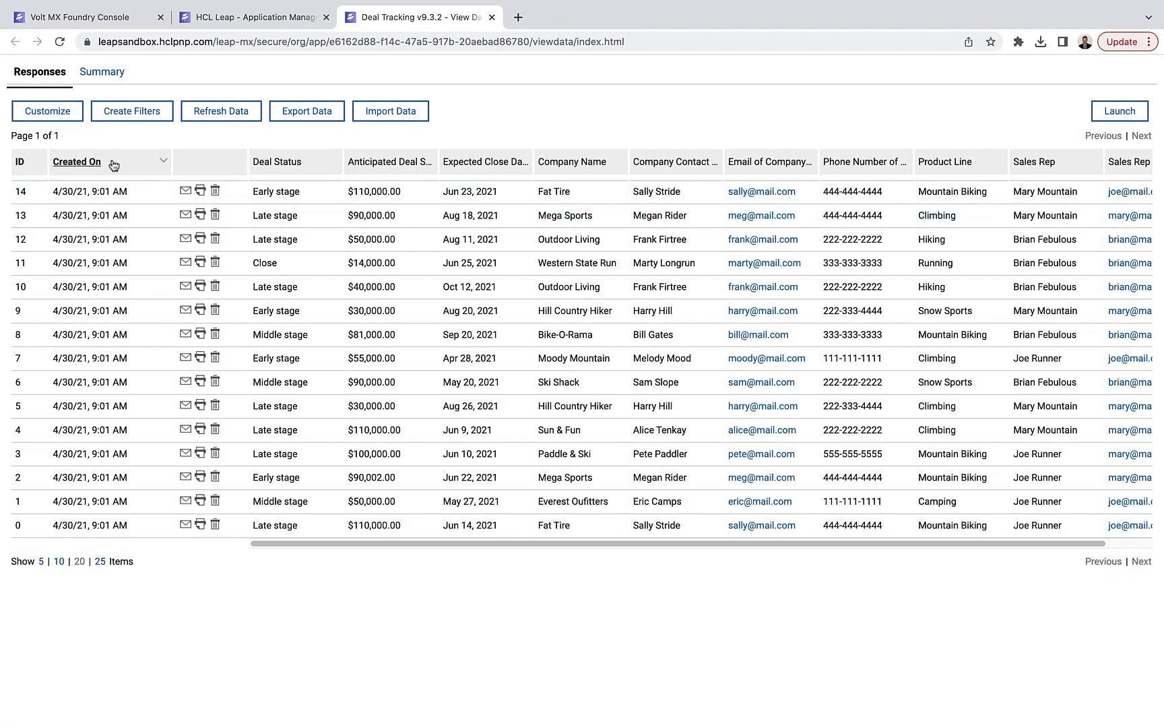
# Sort the responses by Created On with the newest first, and copy the record ID of Fat Tire entry 14 from its form URL
pyautogui.click(114, 164)
pyautogui.click(115, 165)
pyautogui.click(535, 198)
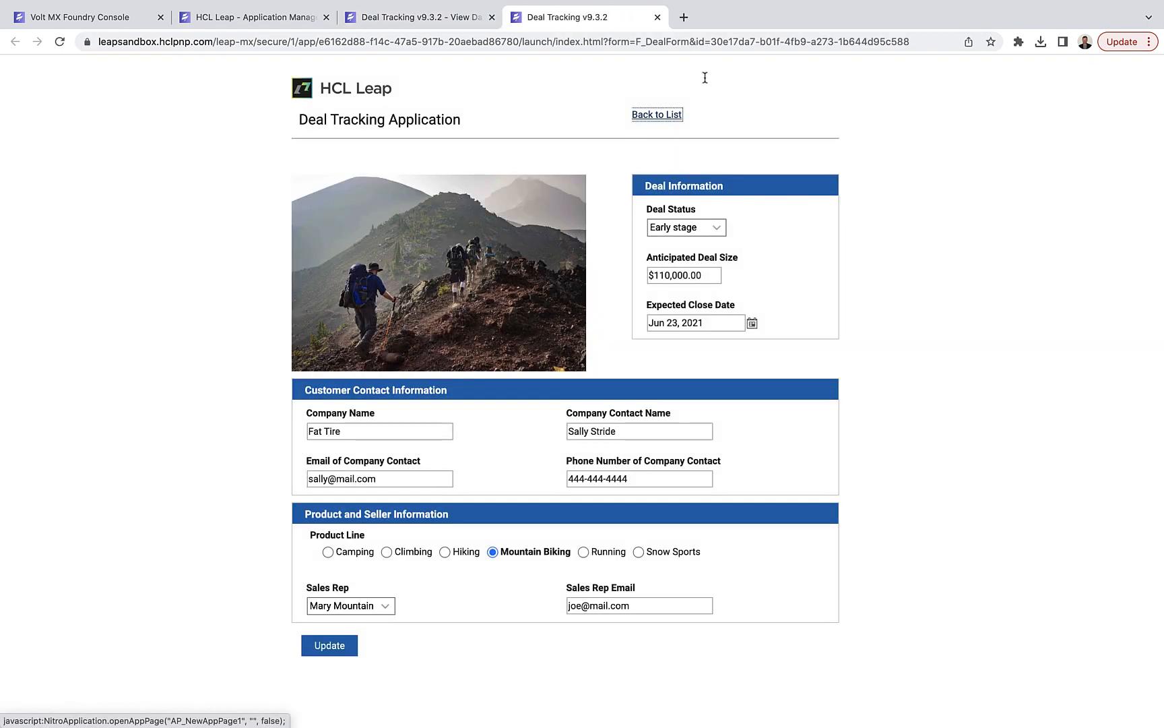
pyautogui.click(736, 40)
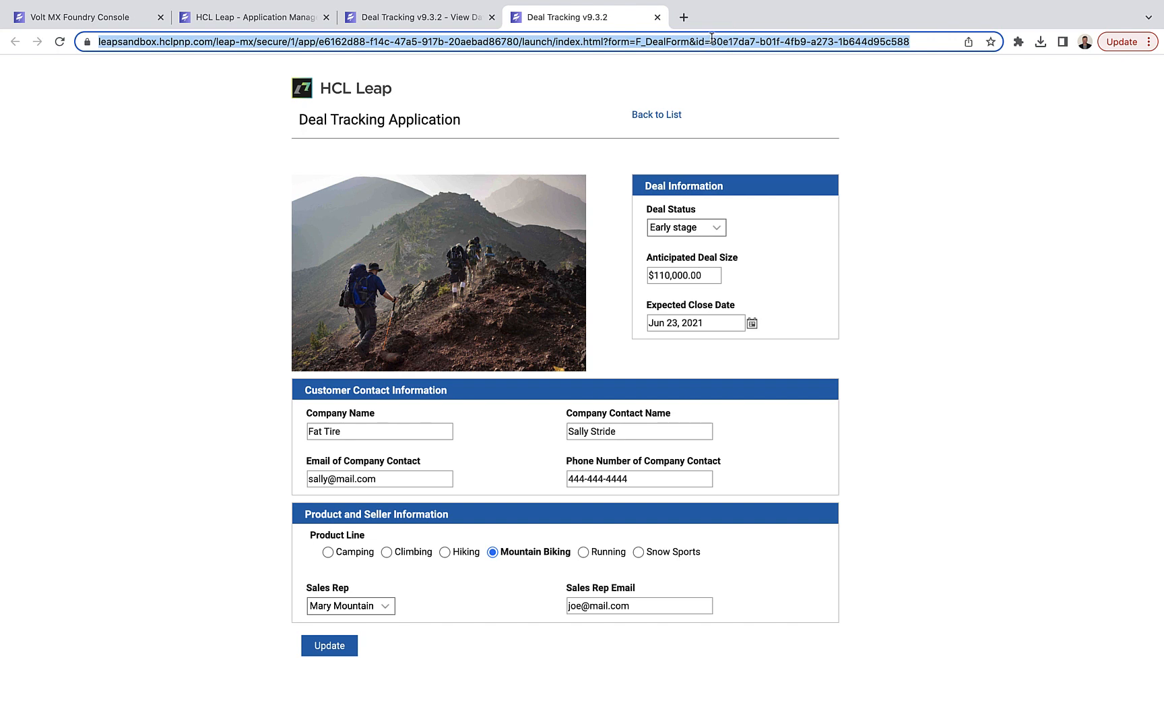
pyautogui.moveTo(711, 41); pyautogui.dragTo(986, 46)
pyautogui.click(733, 41)
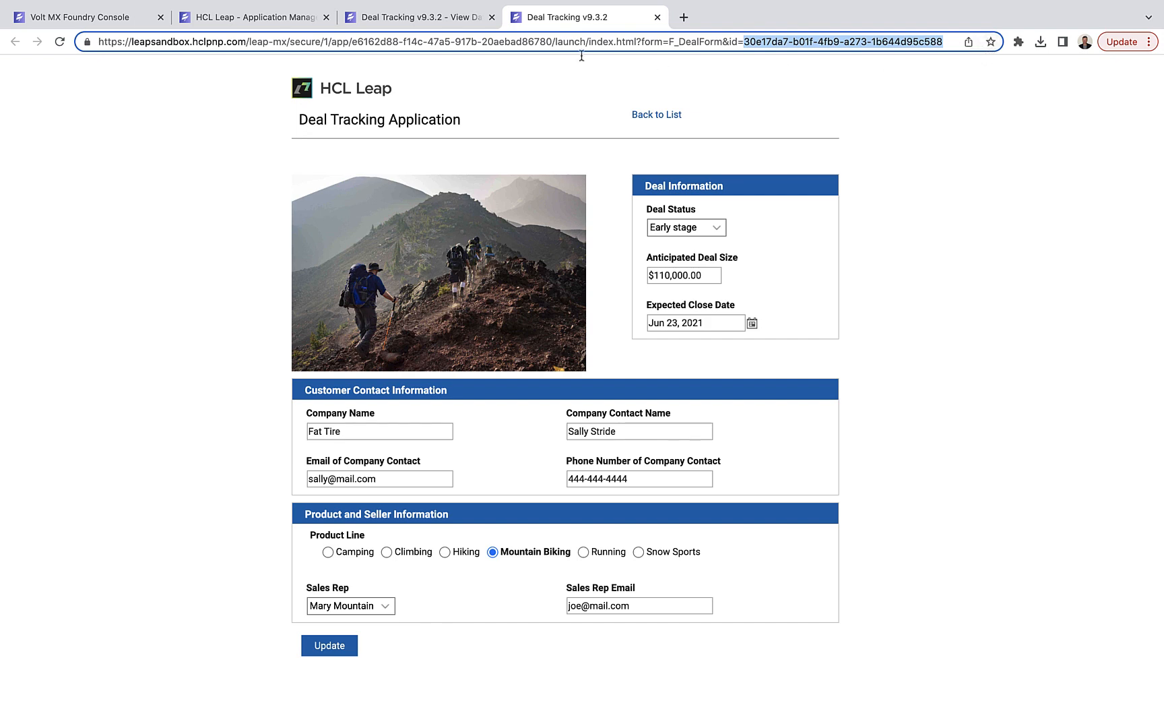
# In Volt MX Foundry, set retrieve_submission_record's access-type default to anon and record-uid default to the copied record ID, and save and fetch its response
pyautogui.click(101, 18)
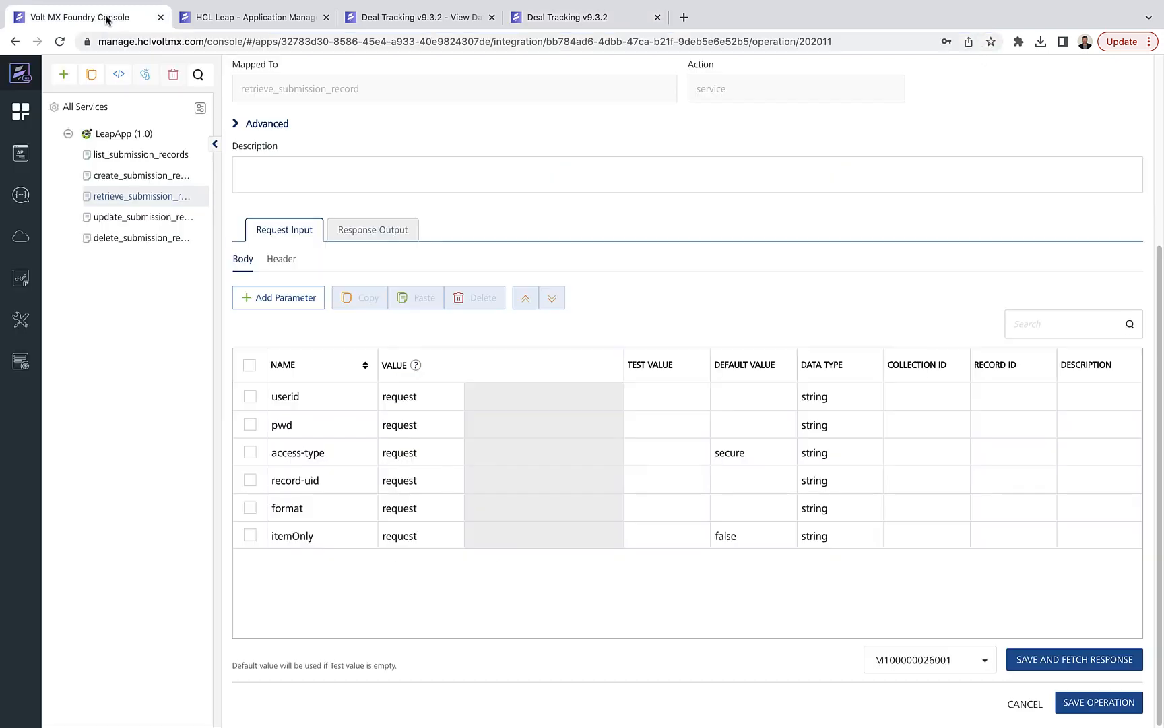
pyautogui.click(741, 455)
pyautogui.write('anon')
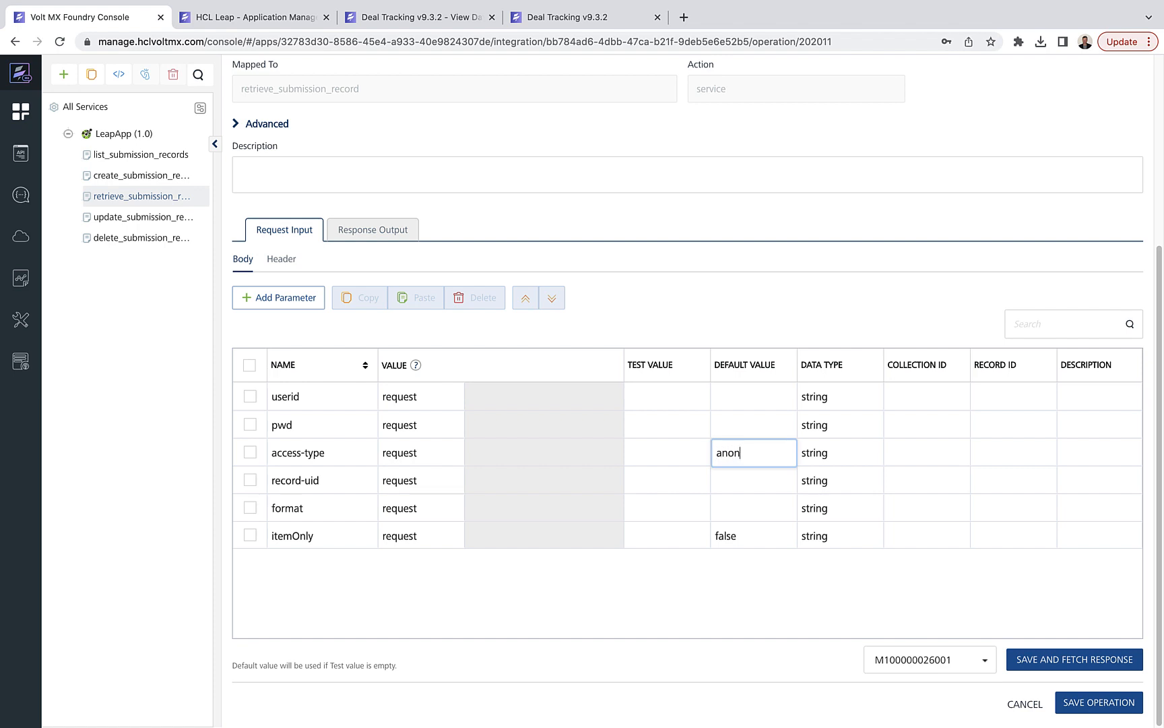
pyautogui.click(737, 480)
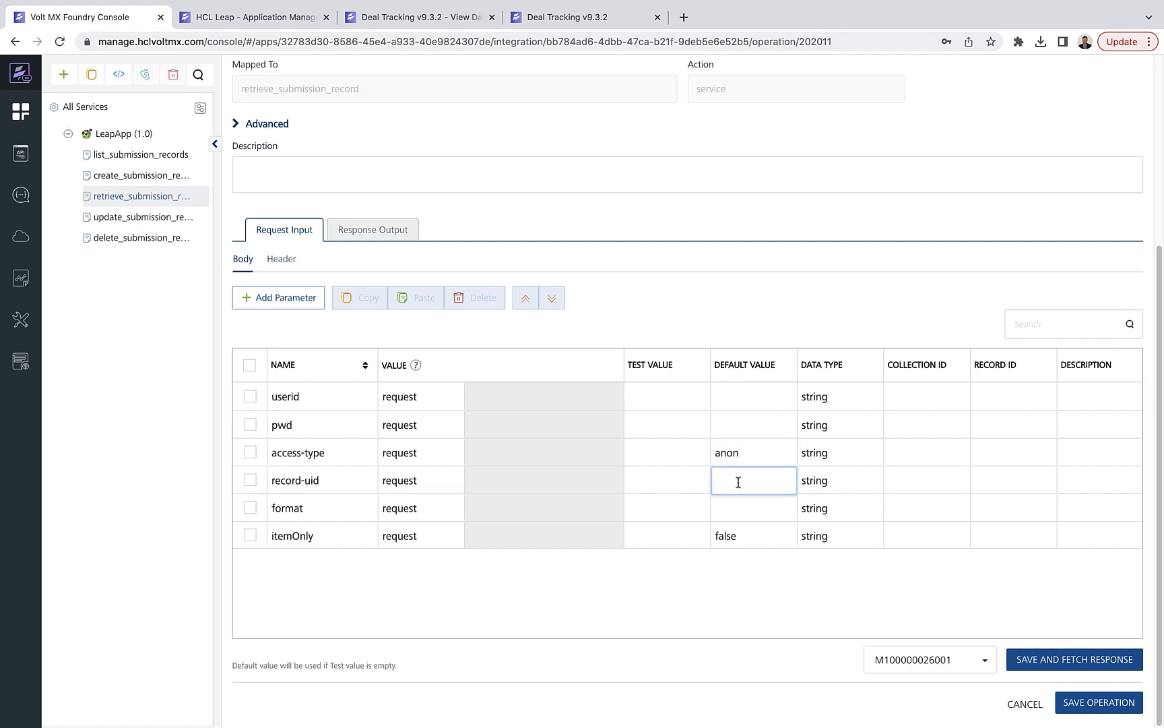
pyautogui.press('super+v')
pyautogui.click(791, 590)
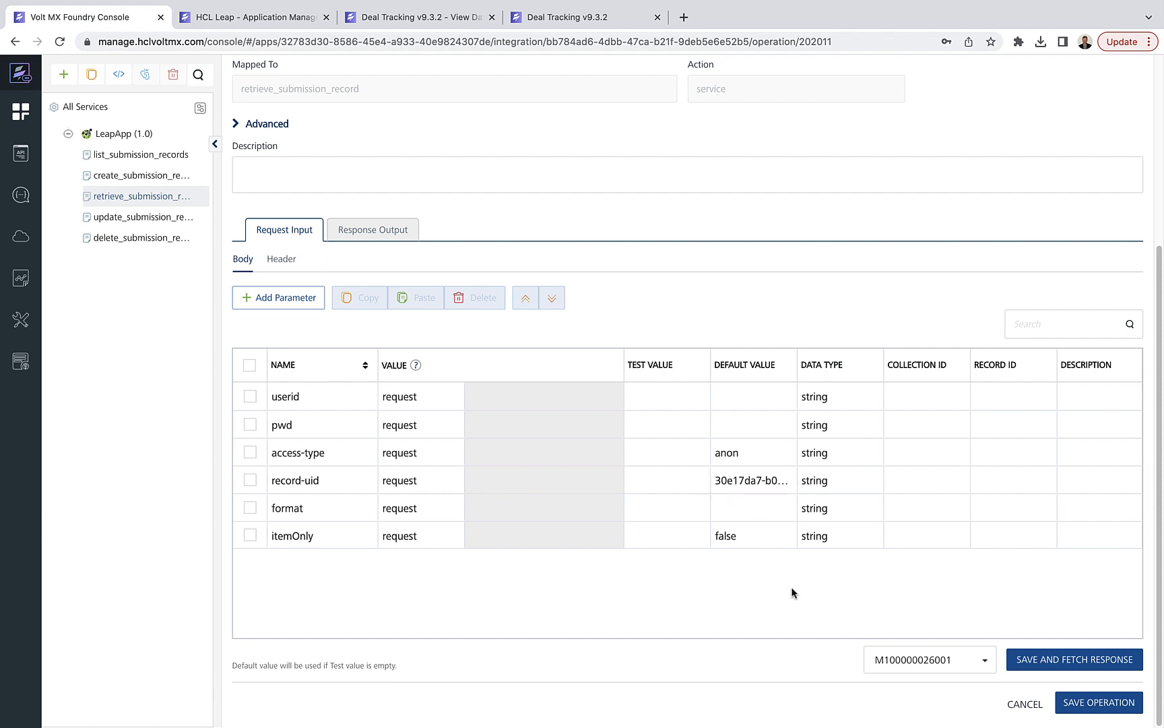
pyautogui.click(1062, 659)
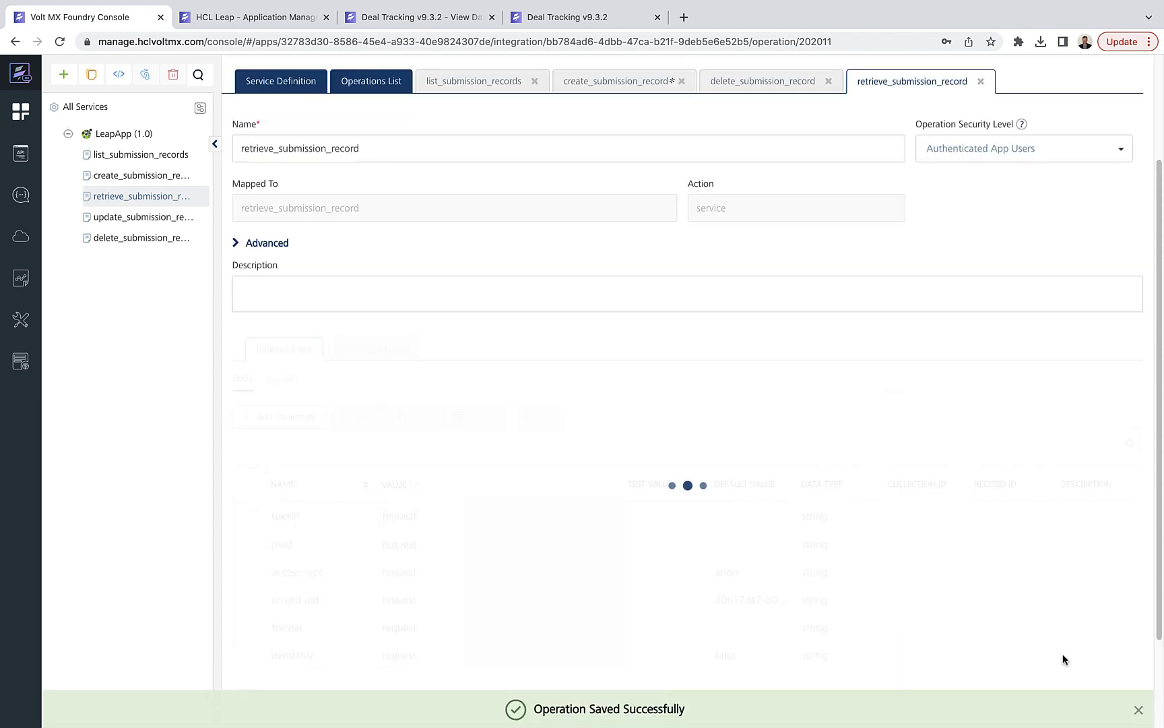
pyautogui.scroll(-3, 969, 650)
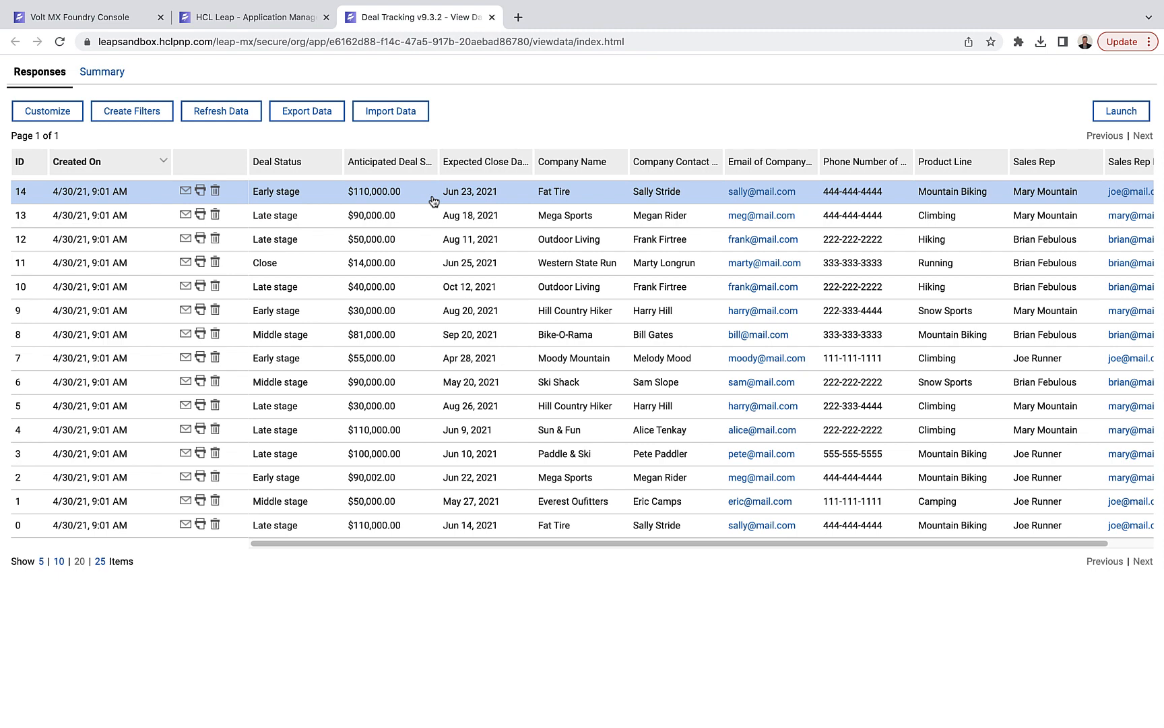
# In Volt MX Foundry, save update_submission_record and fetch its response, and reload the Deal Tracking responses in HCL Leap to check the update
pyautogui.click(72, 21)
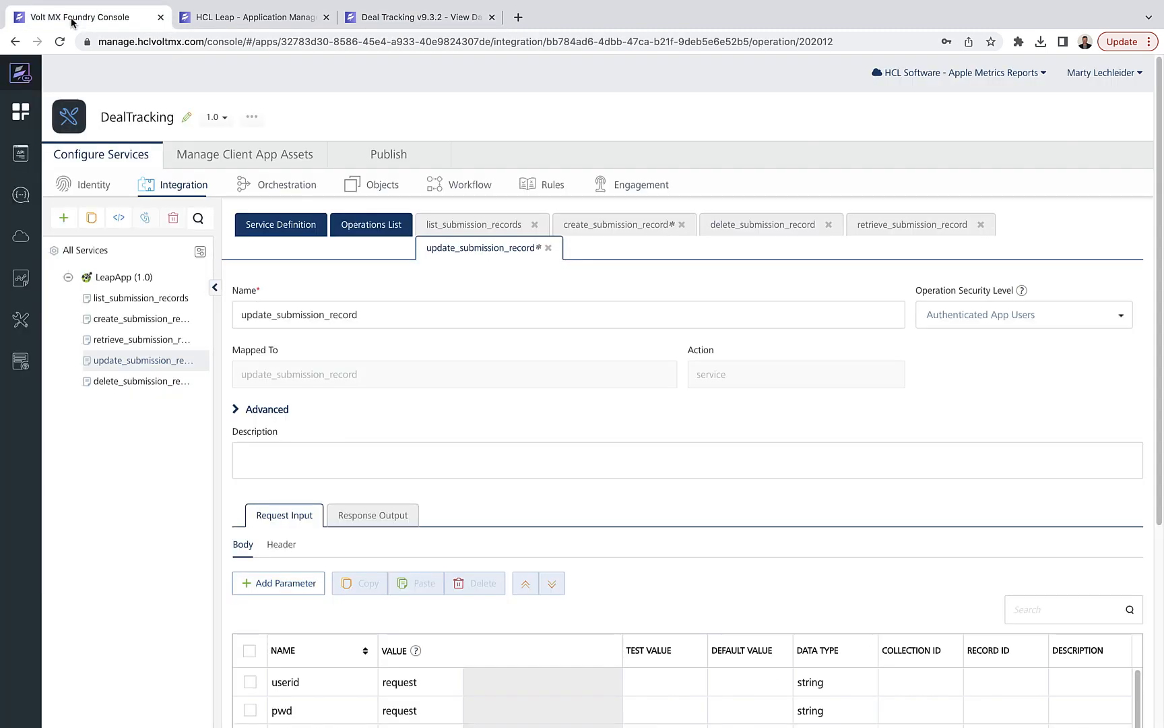
pyautogui.scroll(-3, 688, 419)
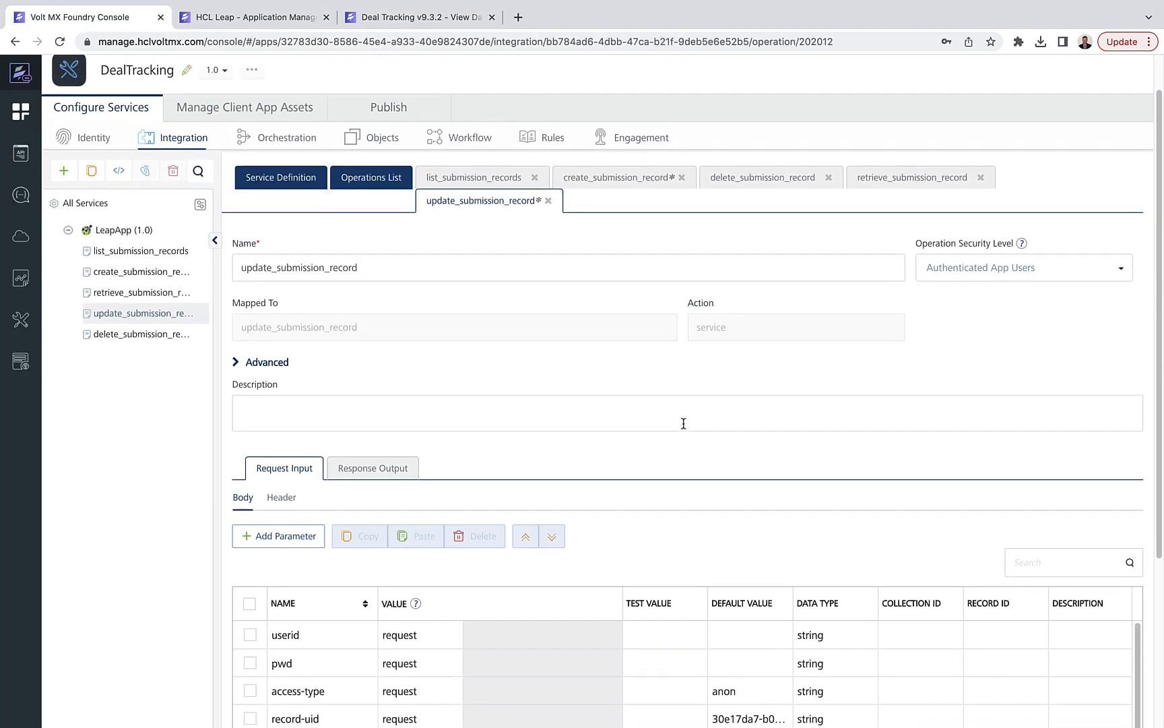
pyautogui.scroll(-4, 527, 465)
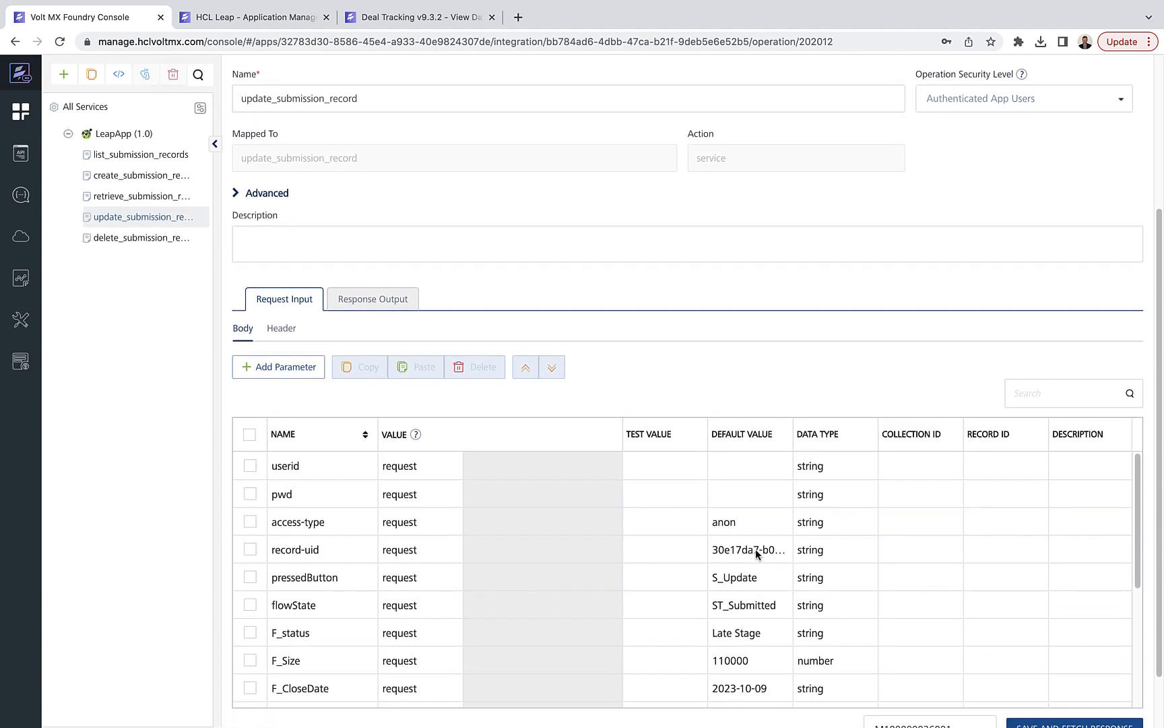
pyautogui.scroll(-2, 754, 549)
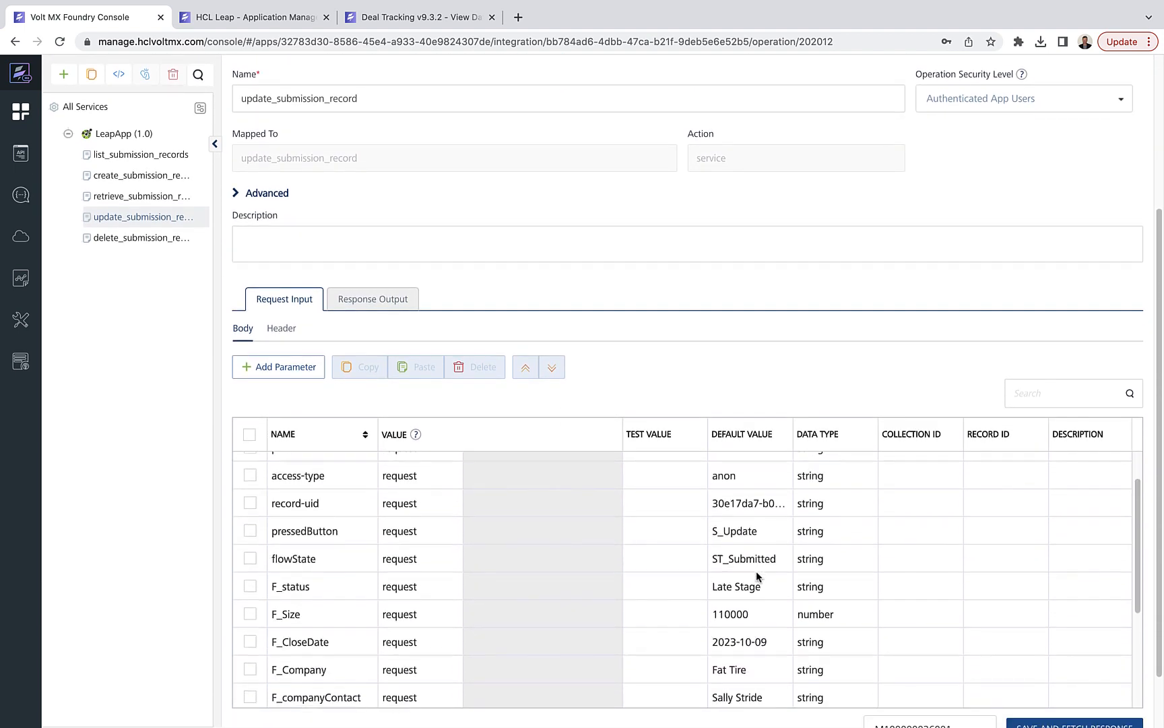
pyautogui.scroll(-1, 757, 576)
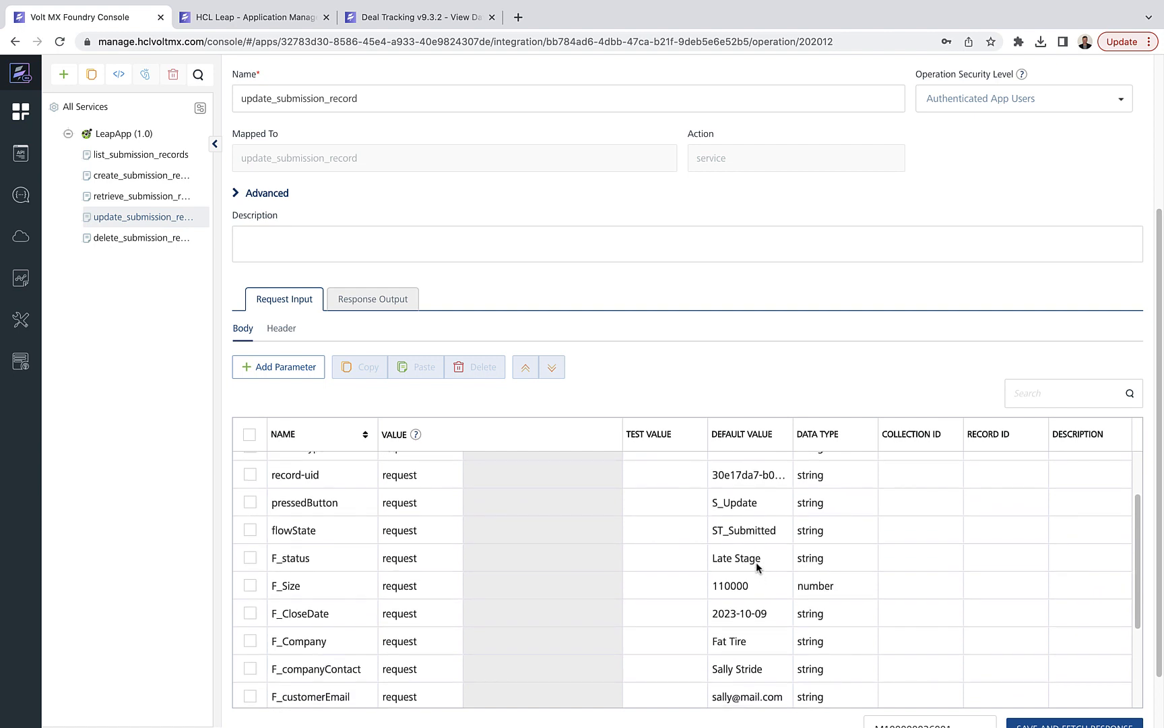
pyautogui.scroll(-5, 754, 610)
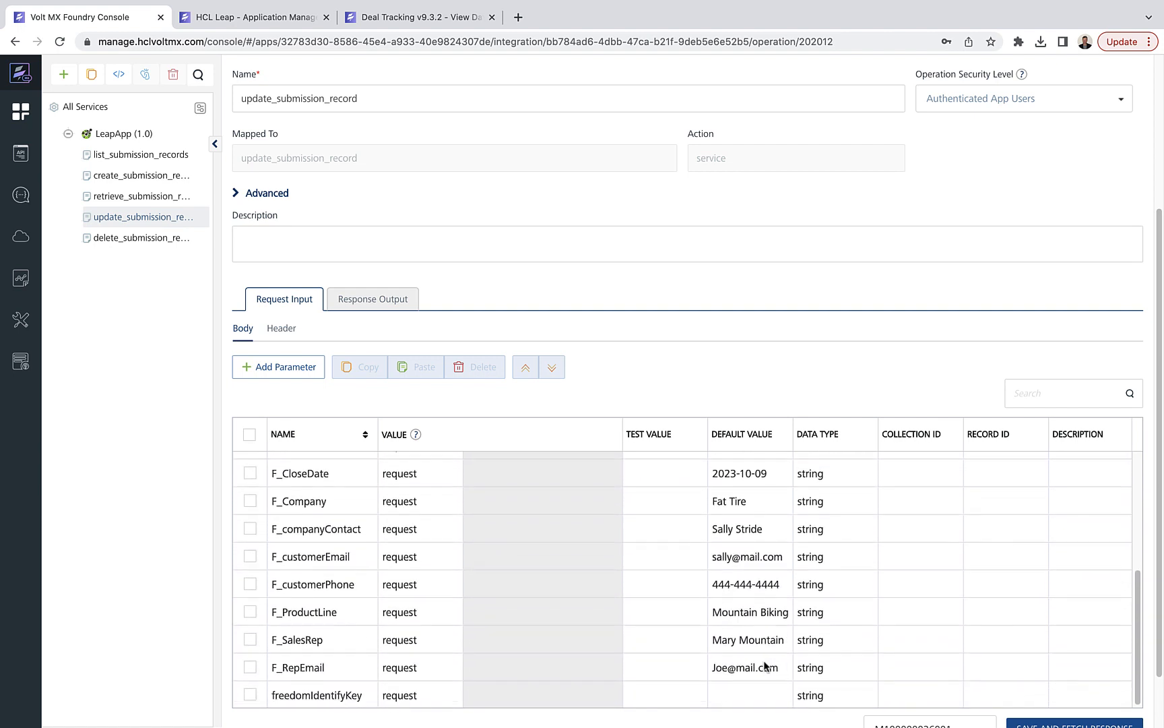
pyautogui.scroll(-2, 980, 646)
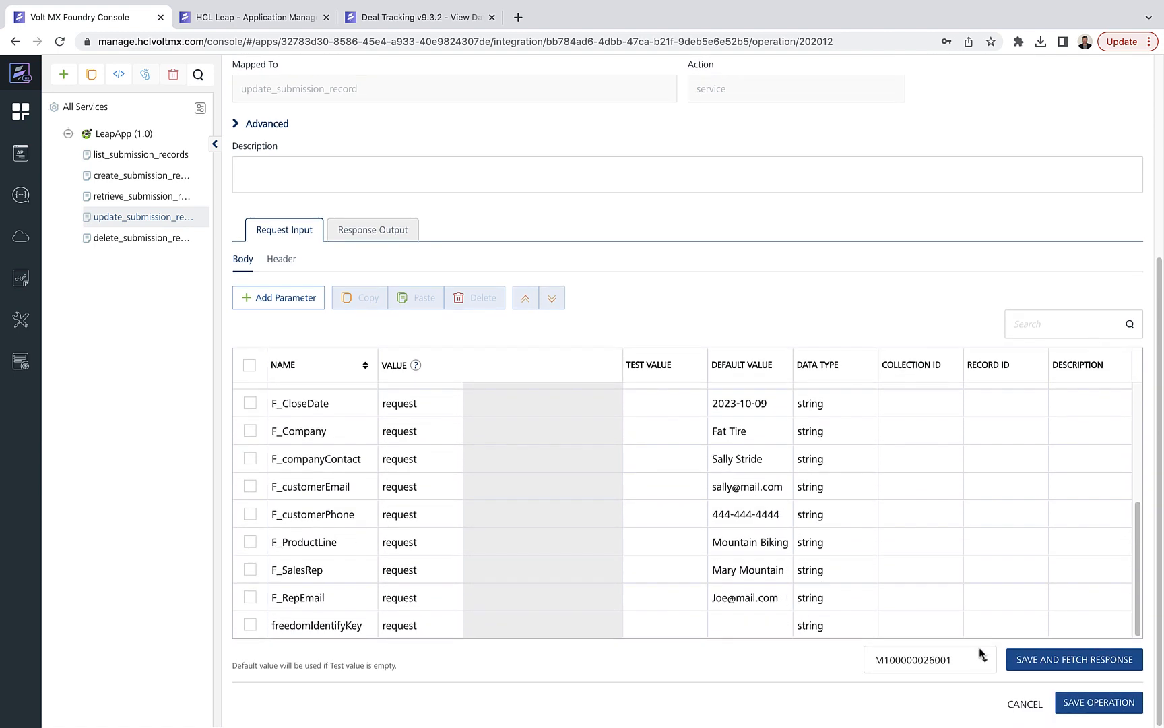
pyautogui.click(1028, 662)
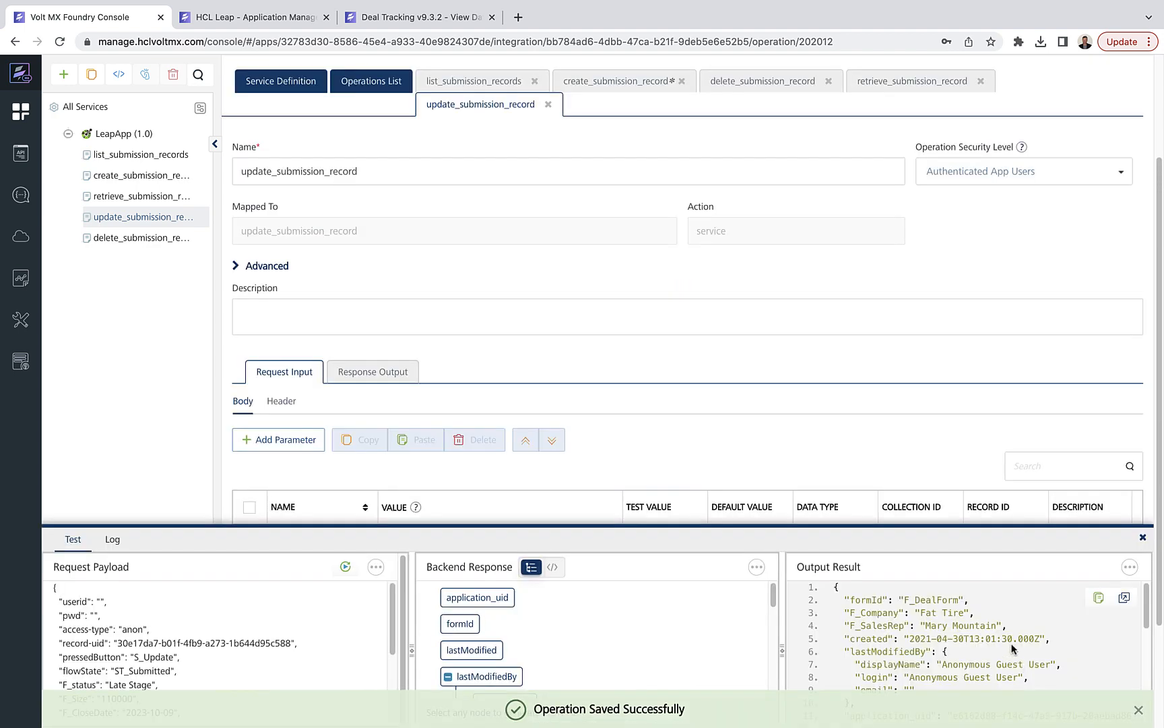
pyautogui.scroll(-5, 1012, 648)
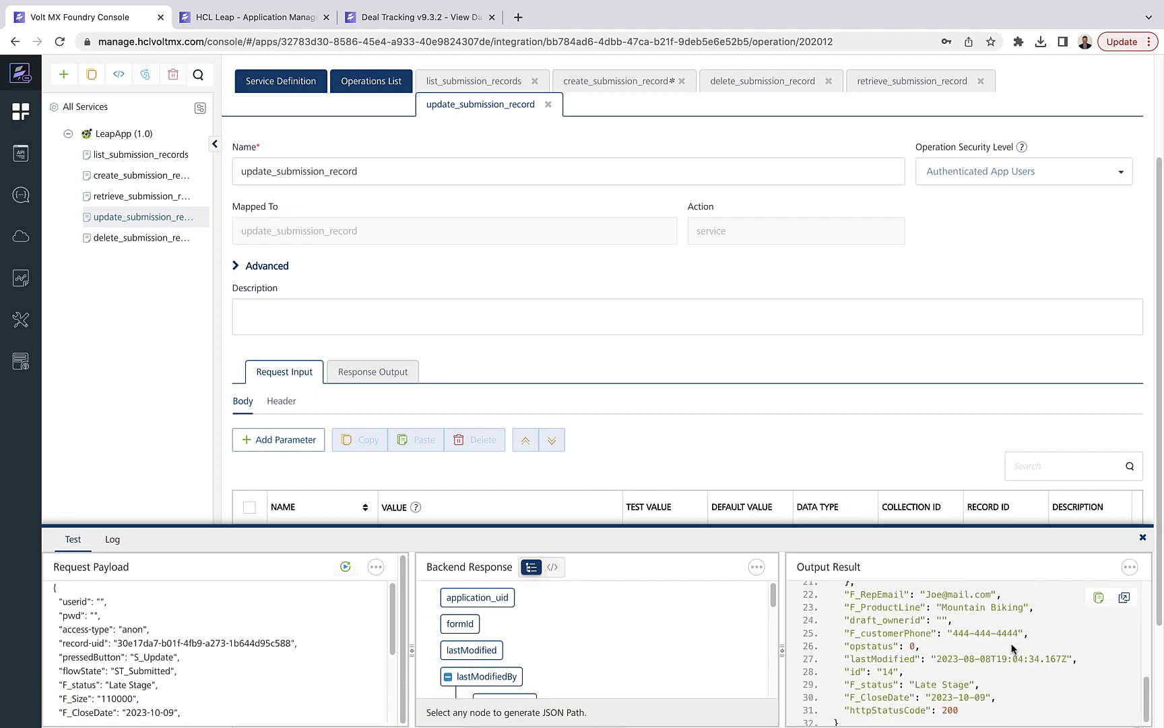
pyautogui.click(378, 20)
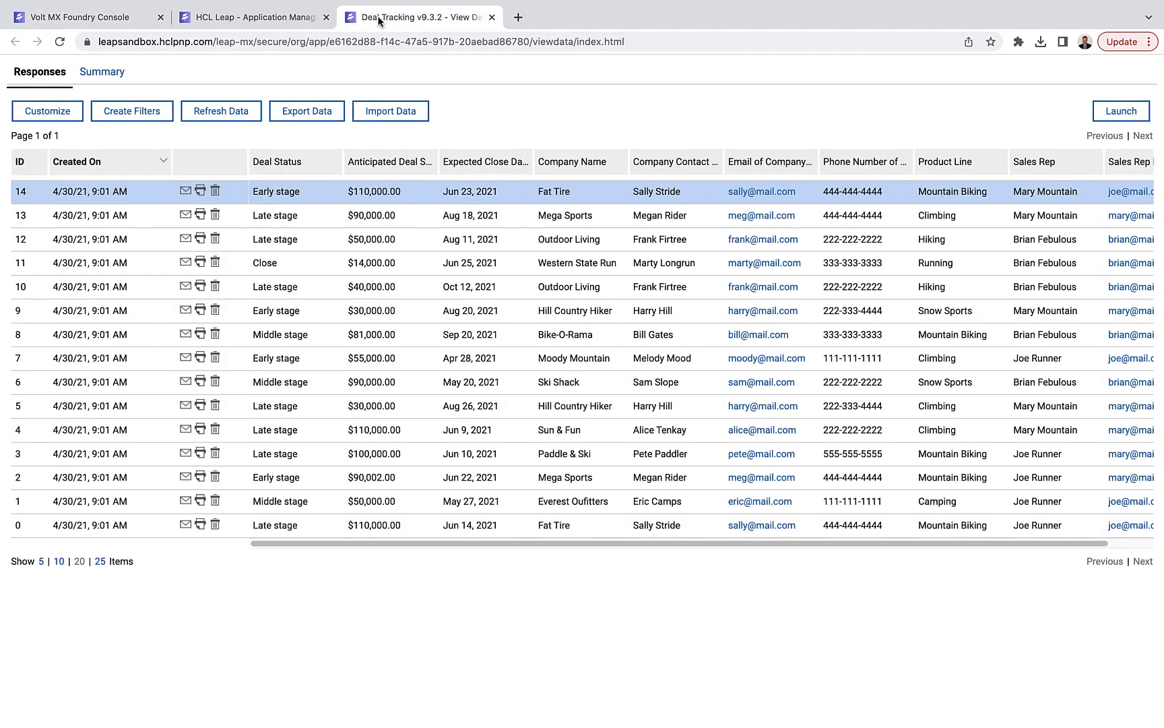
pyautogui.click(59, 42)
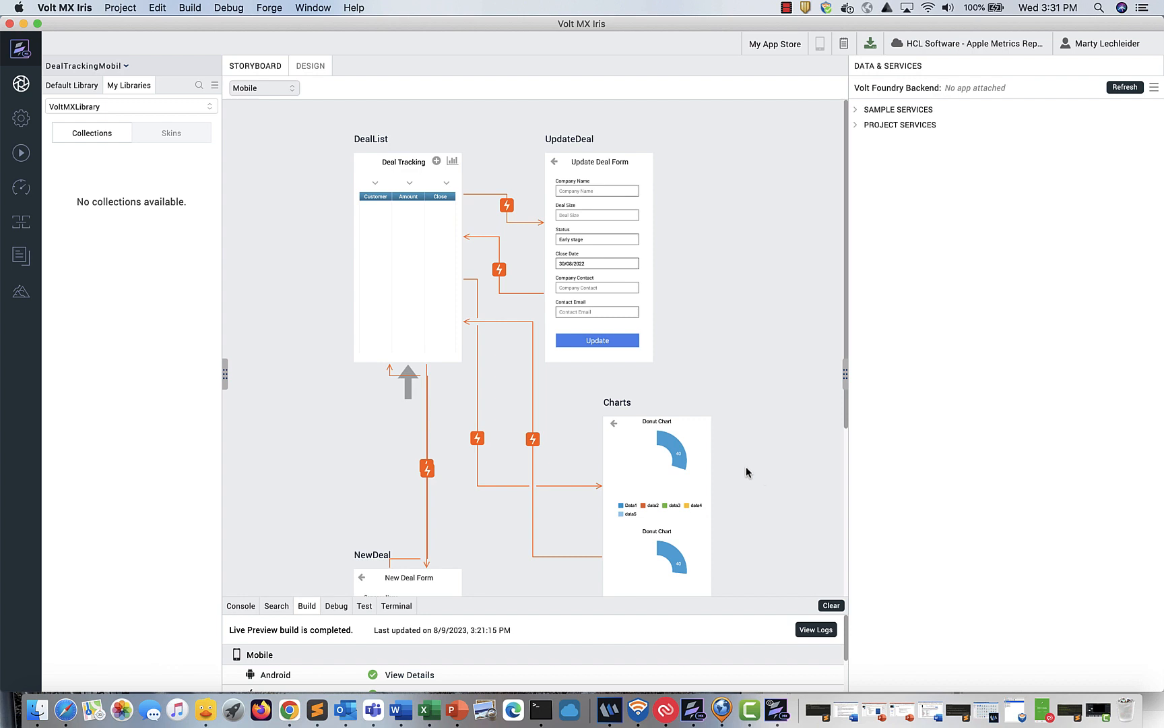
# In the Volt MX Iris project, open the design view and look through the DealList, UpdateDeal, NewDeal and Charts forms
pyautogui.click(316, 70)
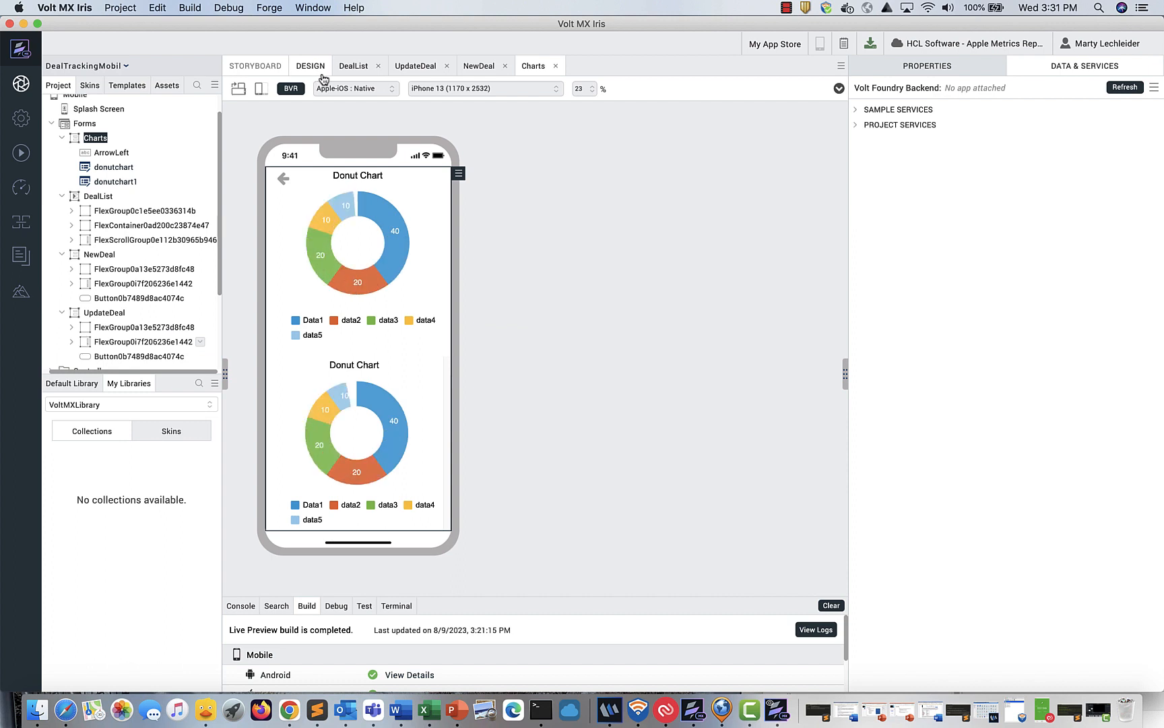
pyautogui.click(349, 70)
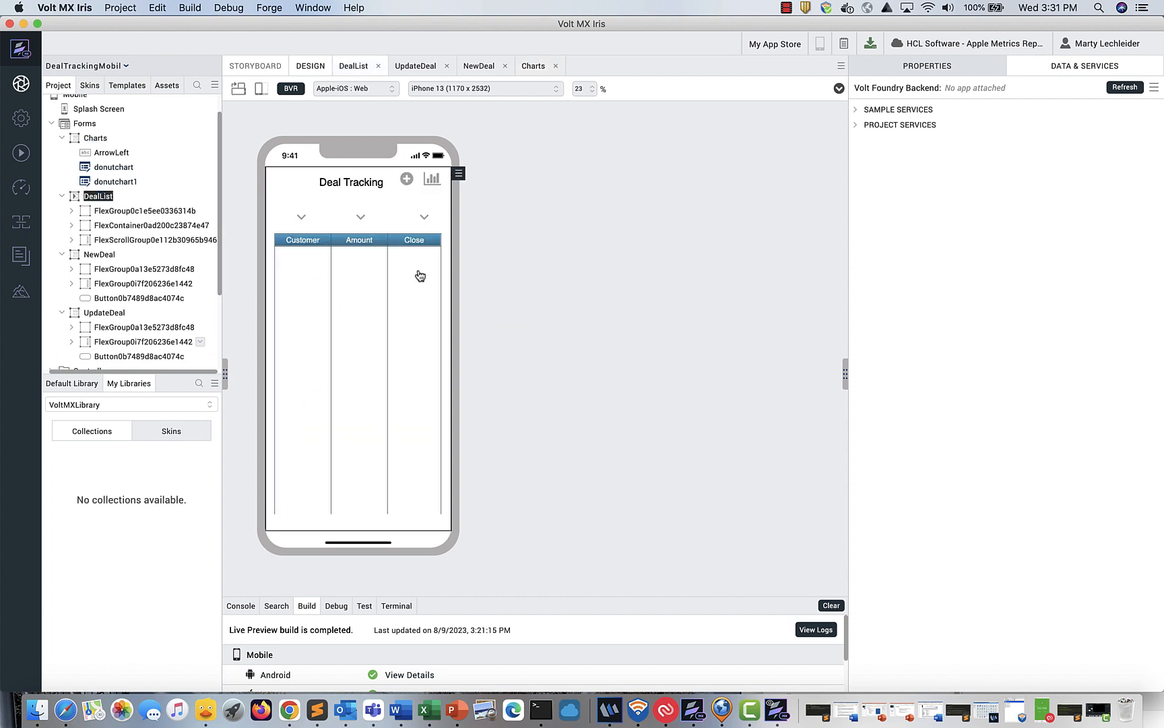
pyautogui.click(422, 70)
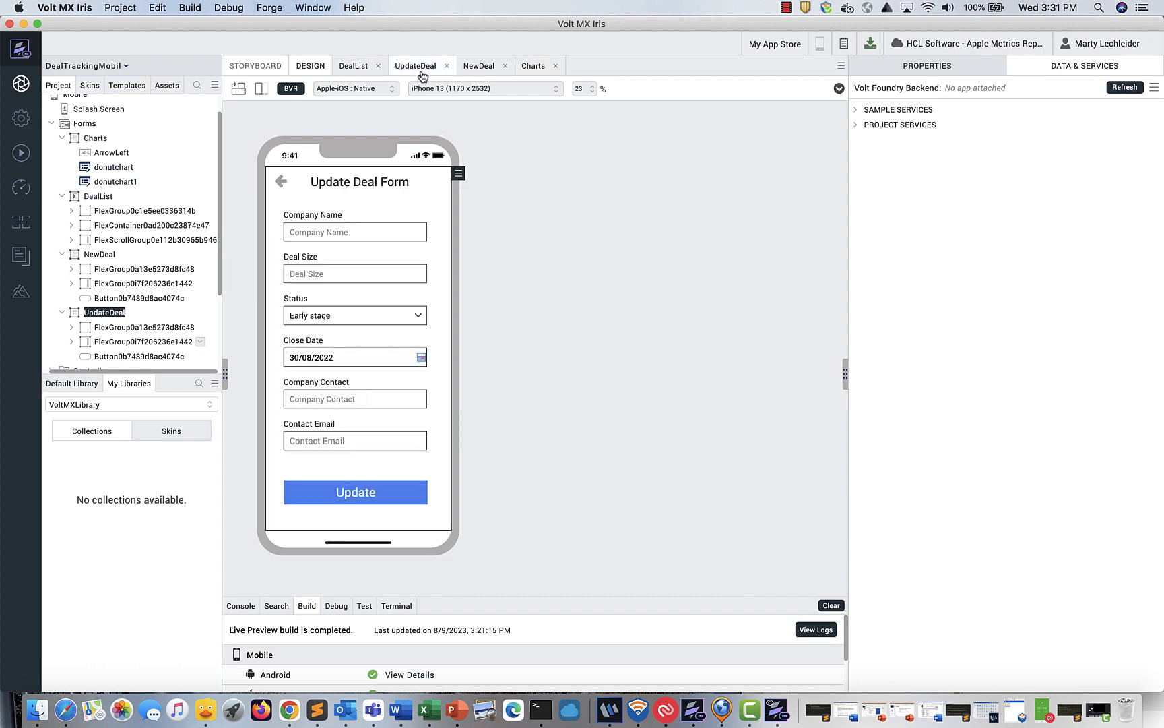
pyautogui.click(477, 70)
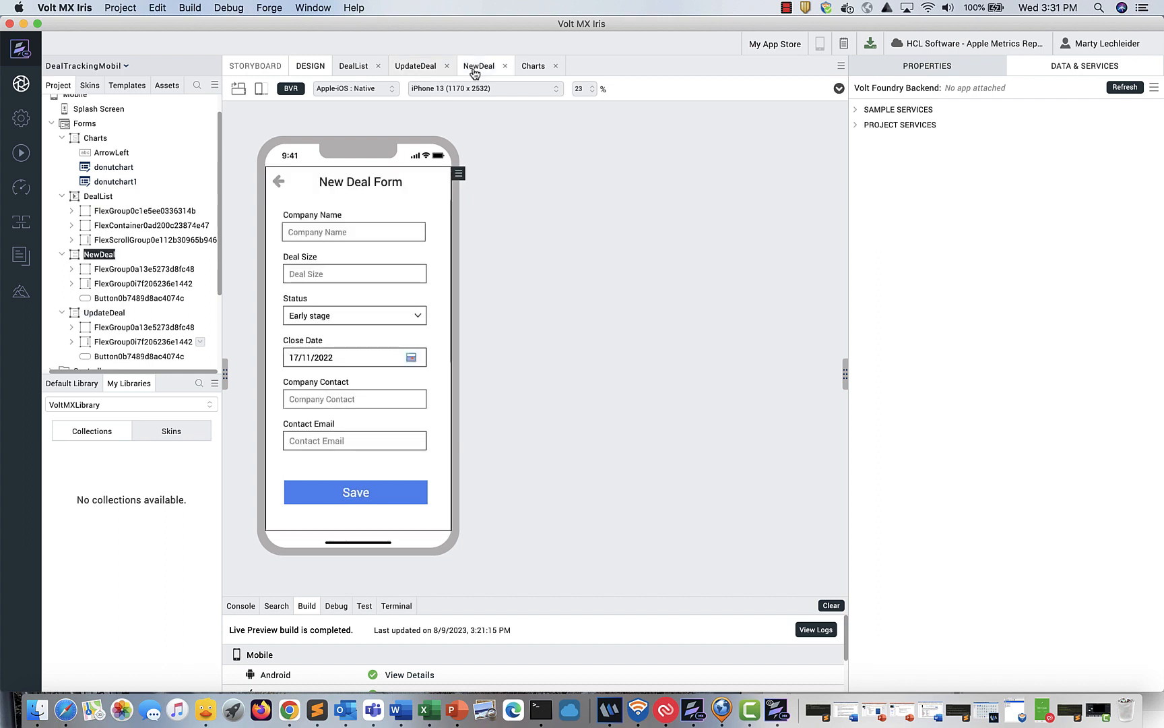
pyautogui.click(533, 70)
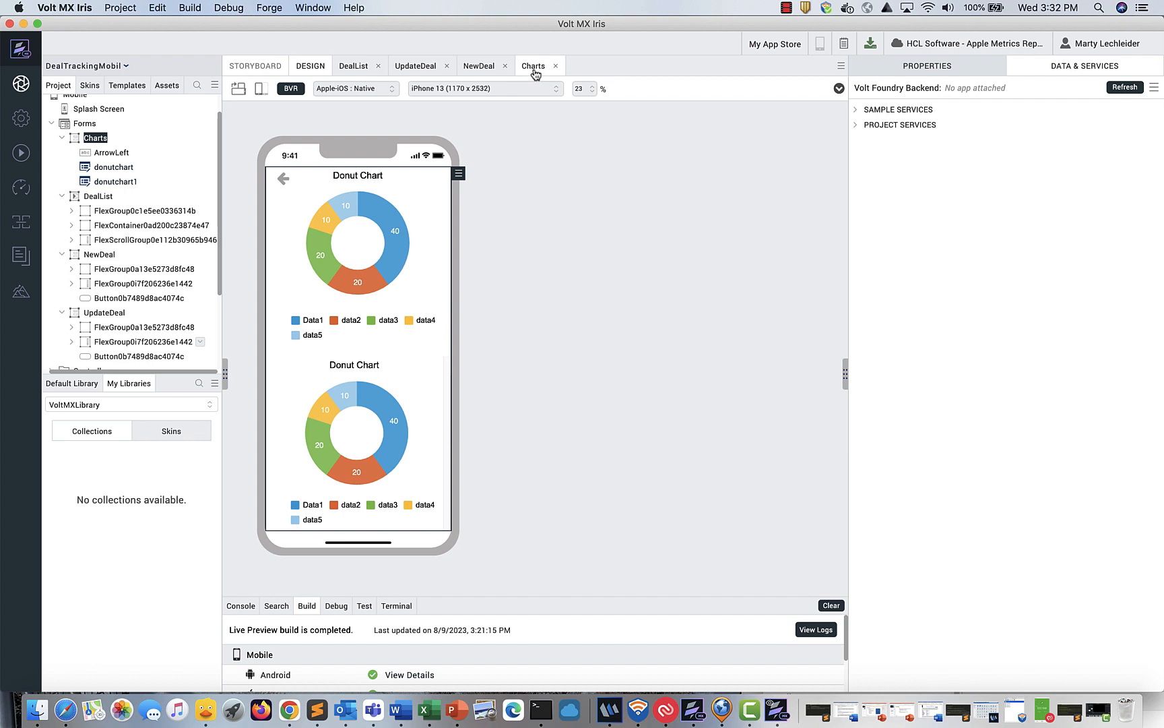
# Link the DealTrackingMobil project to the existing Foundry app DealTracking, version 1.0
pyautogui.click(1154, 88)
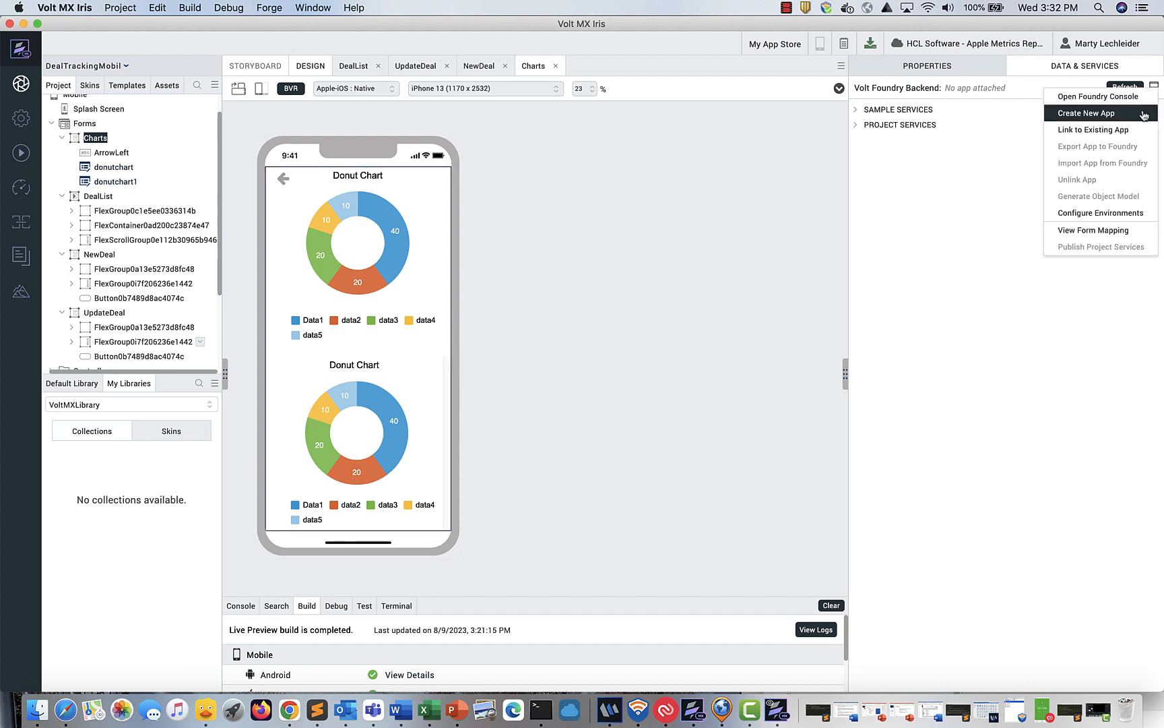
pyautogui.click(1134, 134)
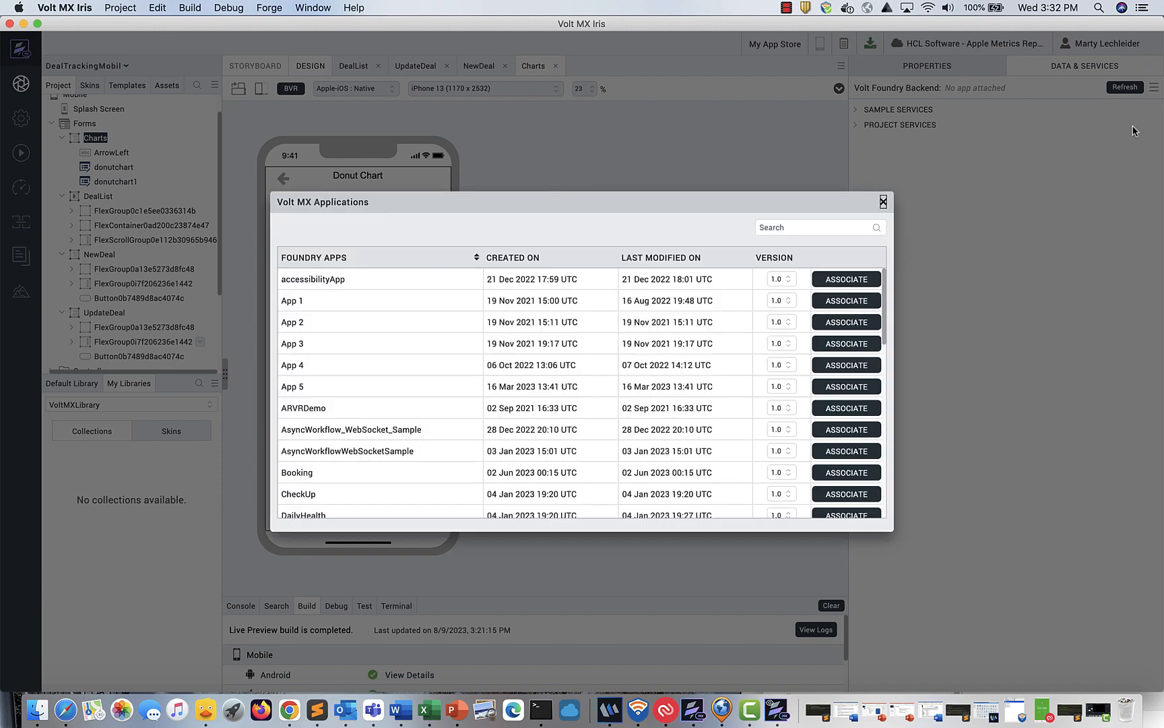
pyautogui.scroll(-3, 547, 398)
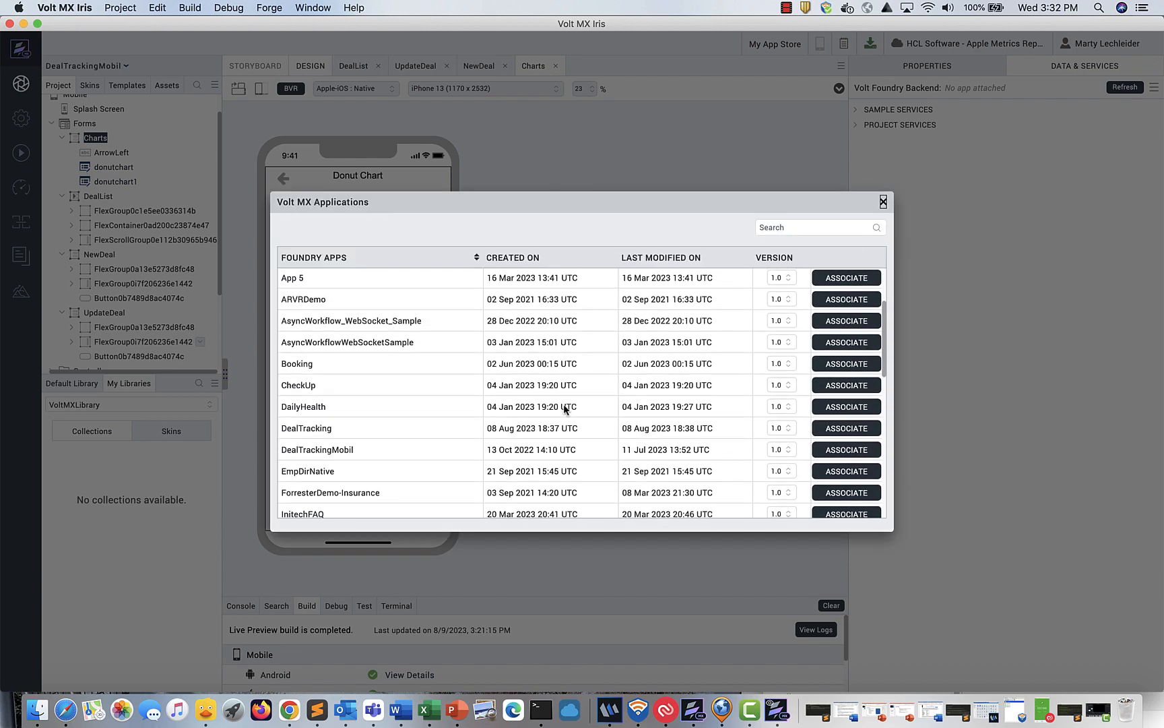
pyautogui.click(828, 430)
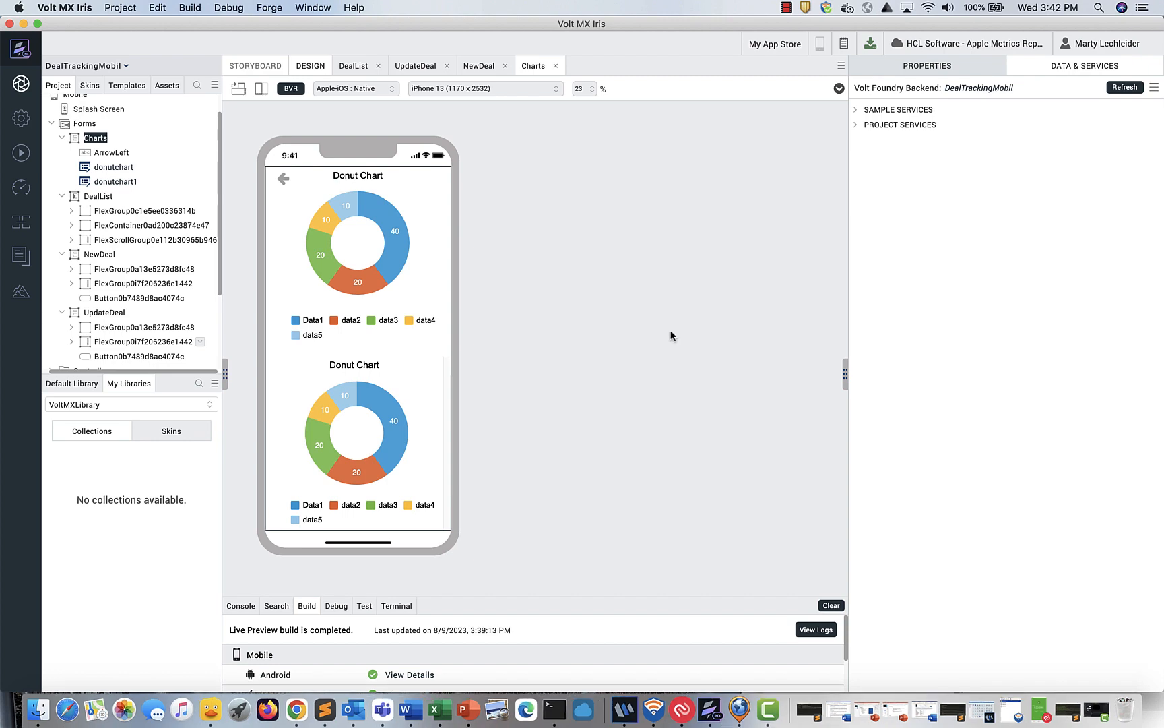
# Run the live preview, view the update form of the 30000 Hill Country Hiker deal, and return to the deal list
pyautogui.click(196, 12)
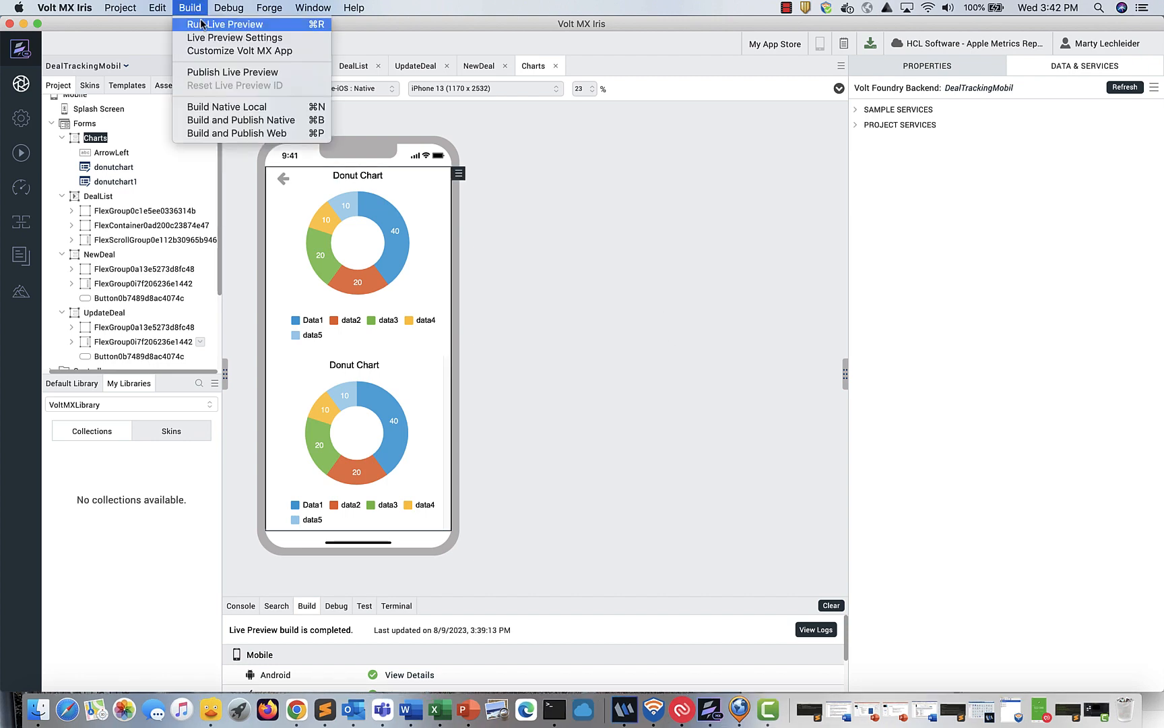
pyautogui.click(204, 22)
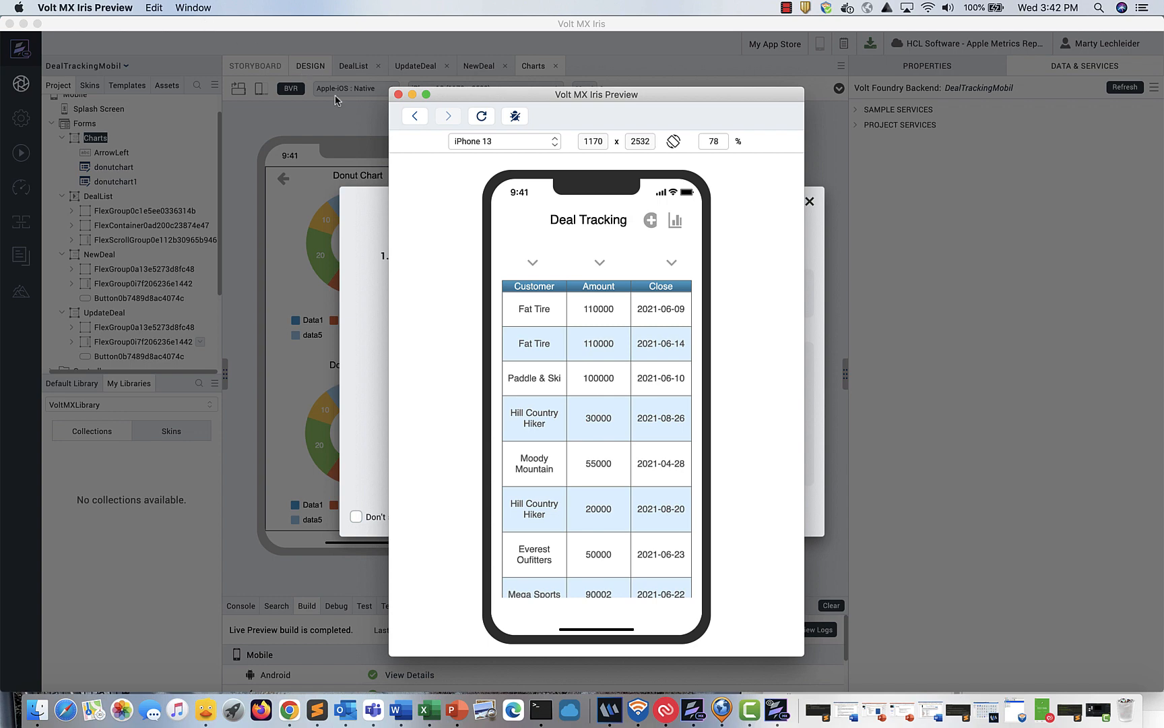
pyautogui.click(544, 419)
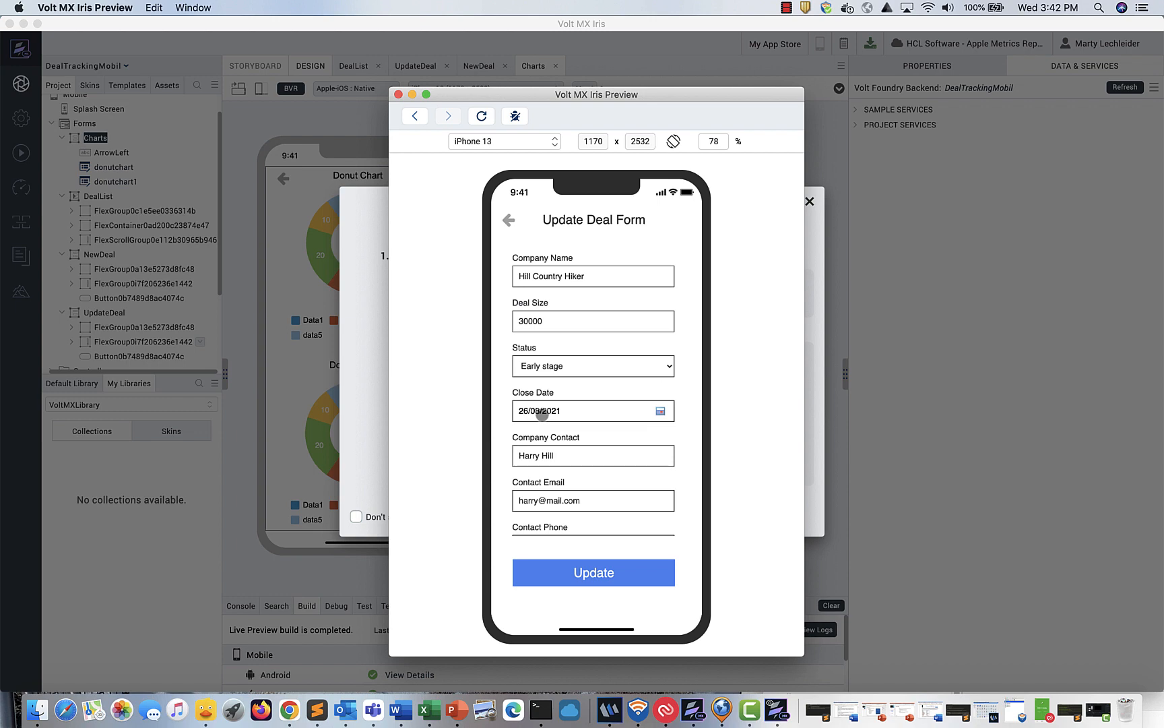
pyautogui.click(507, 222)
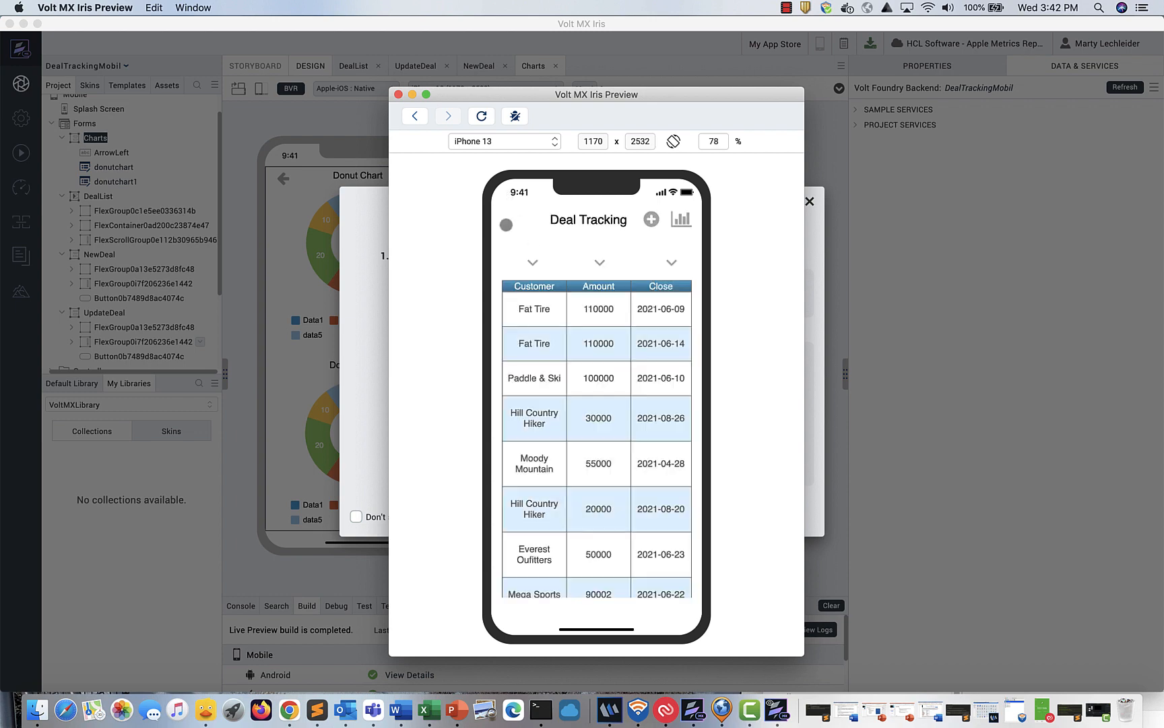
# In the preview, look over the New Deal Form, return to the deal list, and open the deal charts
pyautogui.click(649, 219)
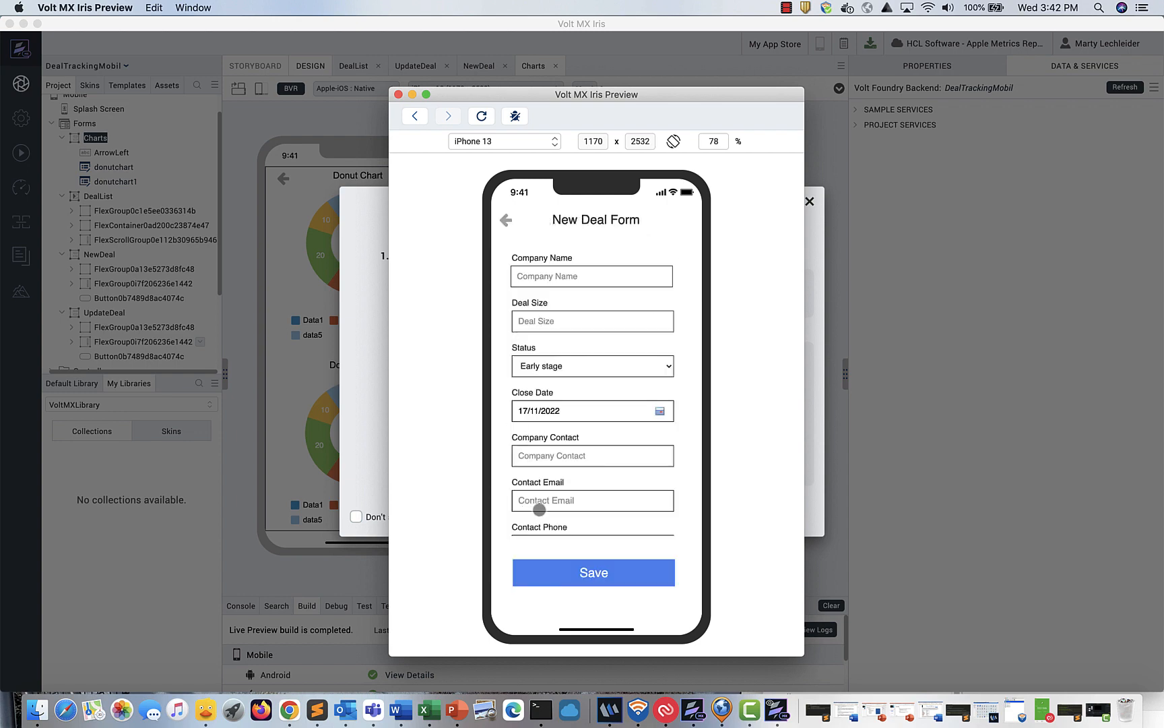
pyautogui.moveTo(549, 495); pyautogui.dragTo(547, 313)
pyautogui.click(507, 221)
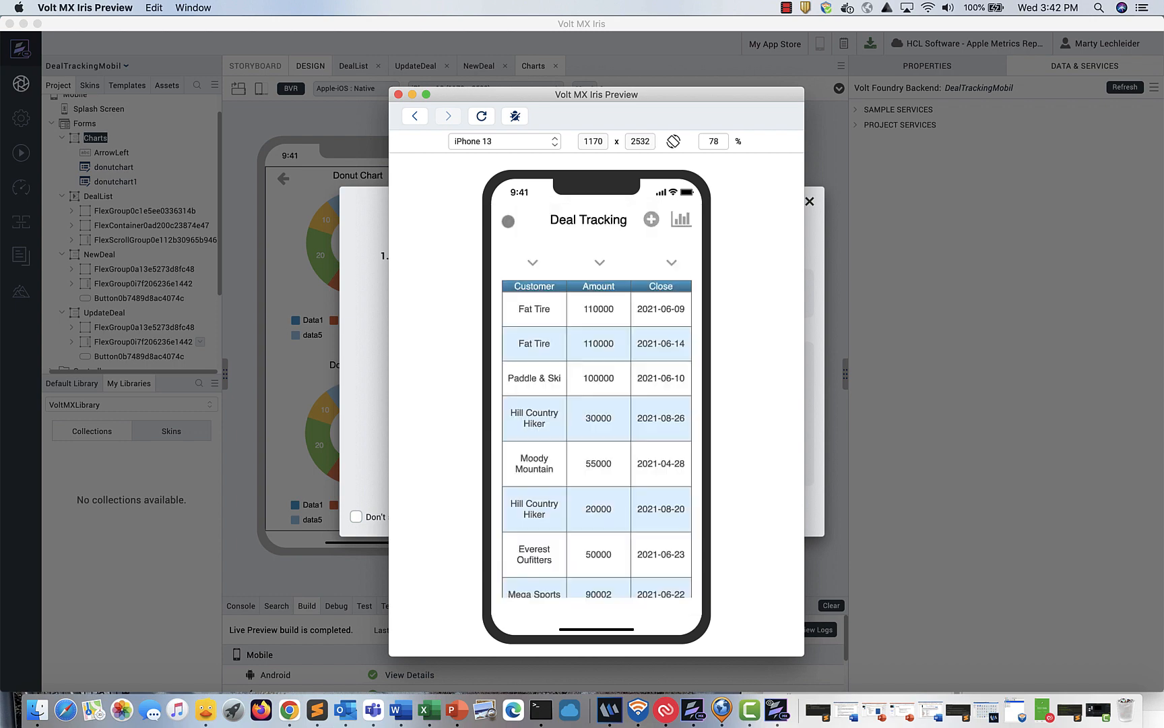
pyautogui.click(688, 222)
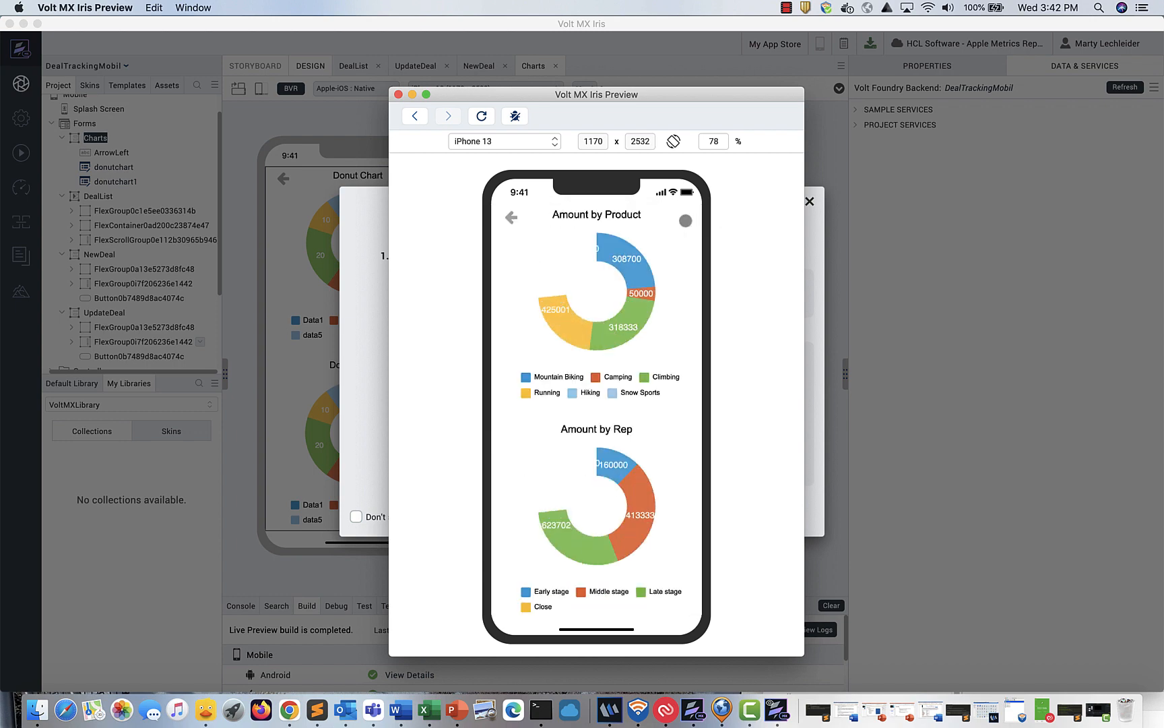